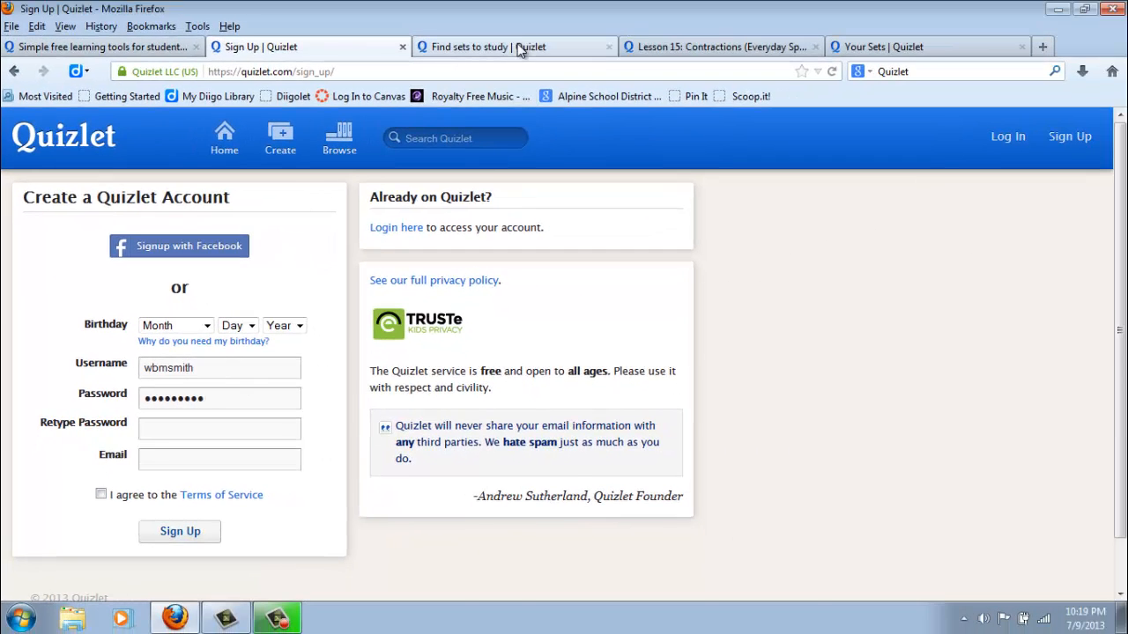
Step: Open the Lesson 15: Contractions set and examine its flashcards and its study, games and tools options
left_click(520, 46)
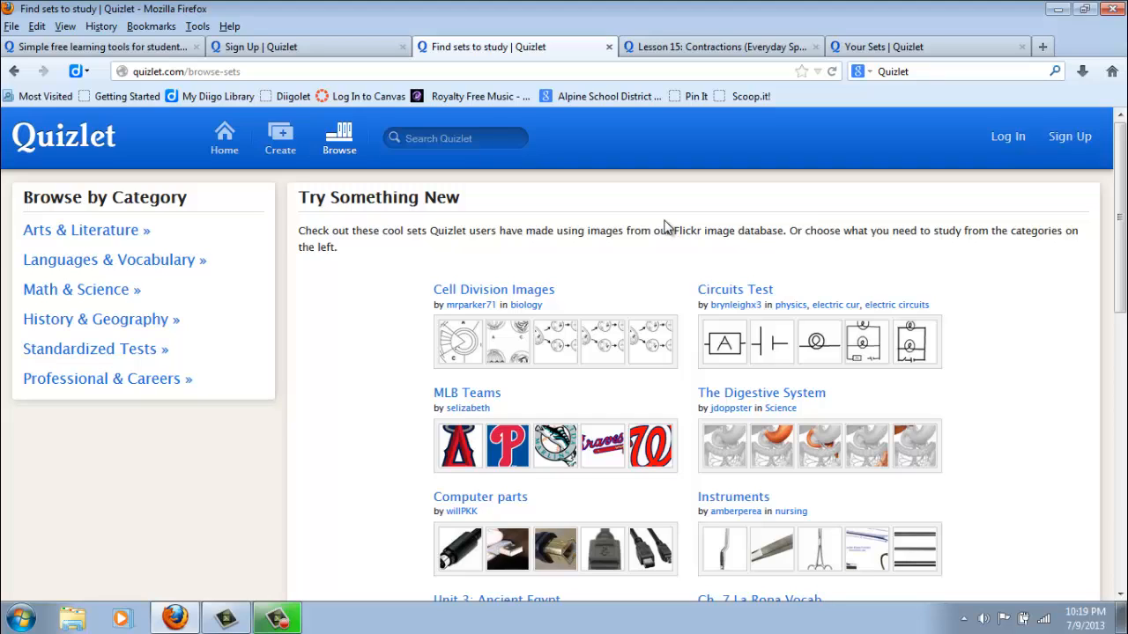
left_click(692, 49)
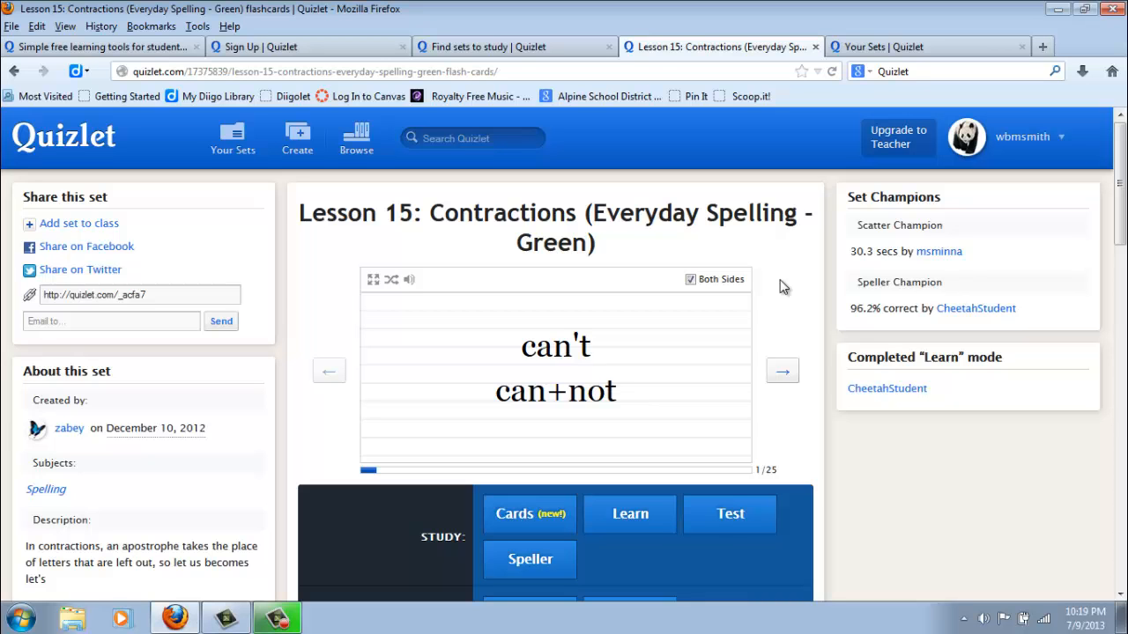
scroll(811, 370, "down", 1)
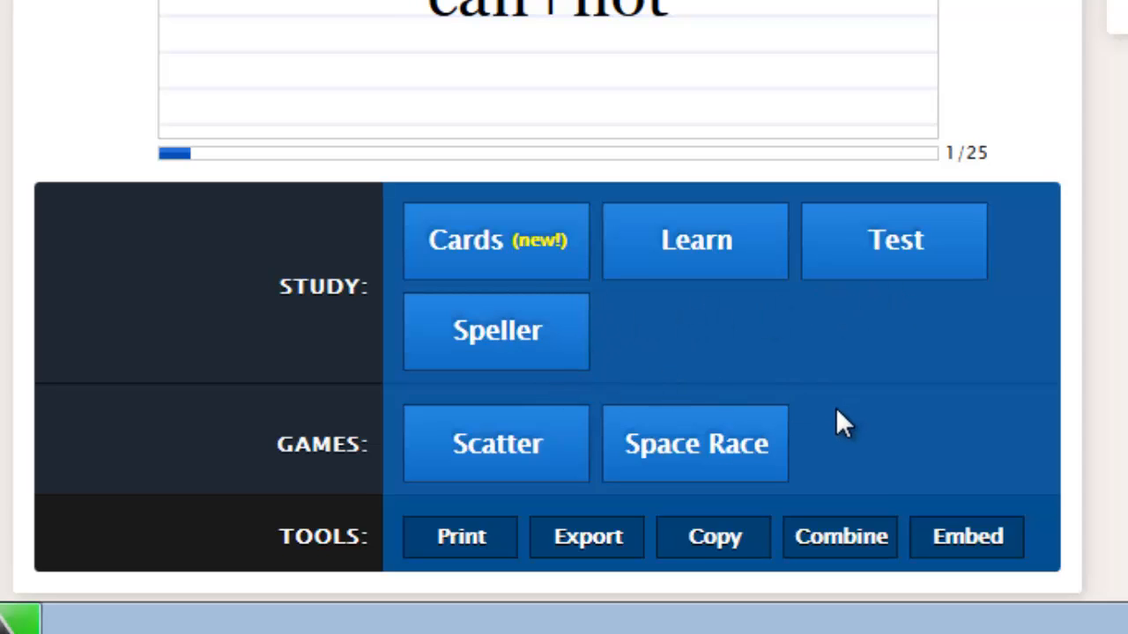
scroll(1112, 373, "down", 2)
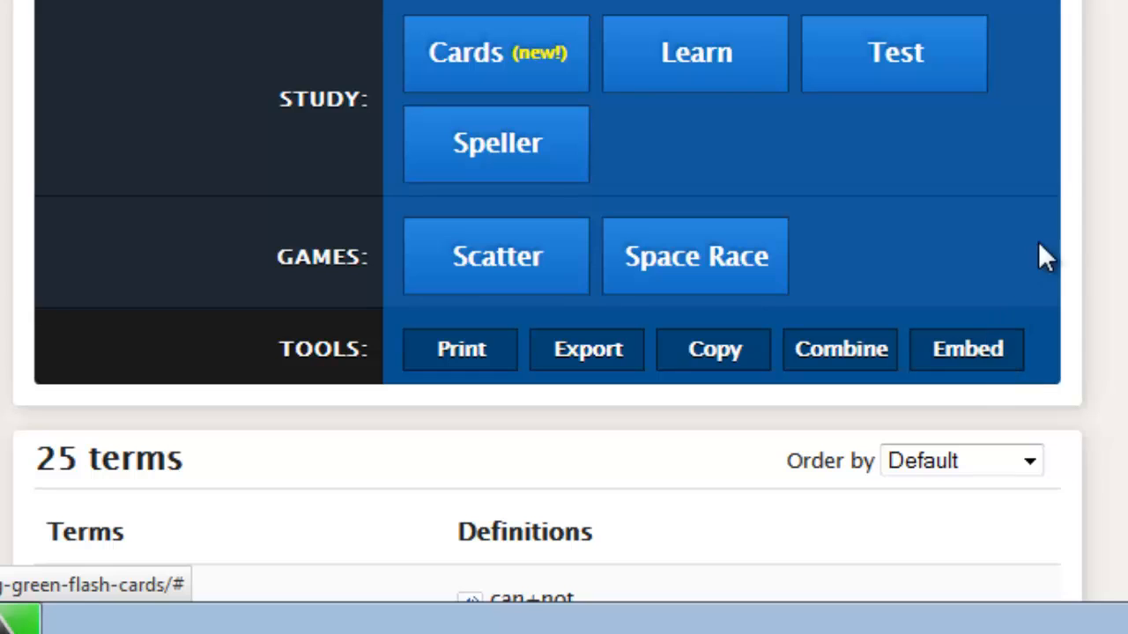
scroll(1063, 221, "up", 2)
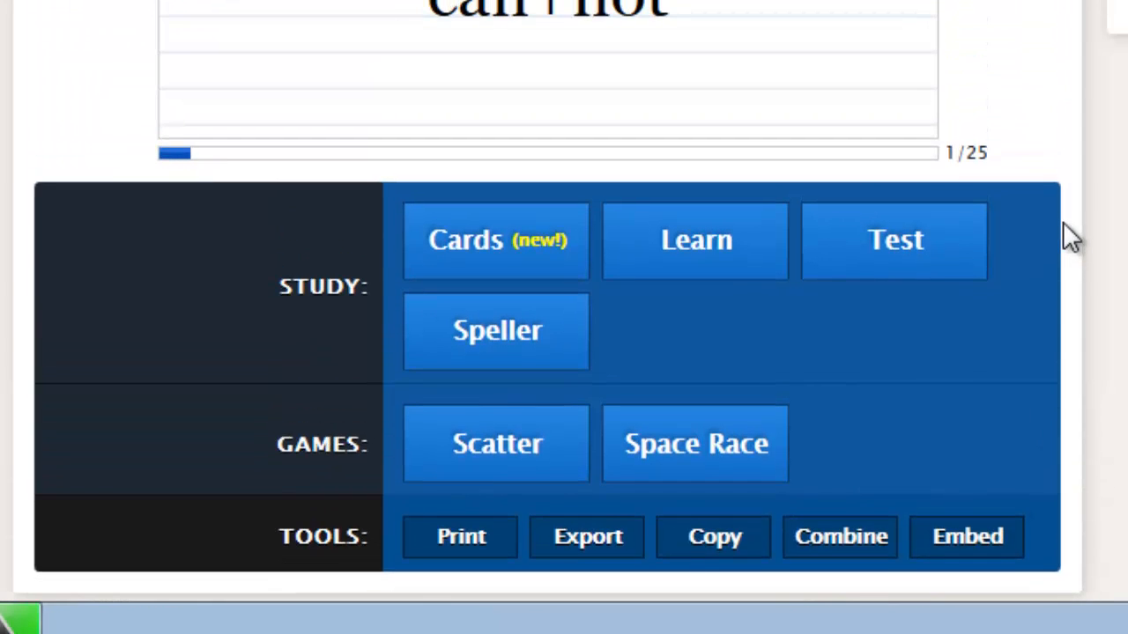
scroll(1062, 221, "up", 2)
scroll(1061, 213, "down", 2)
scroll(1068, 233, "down", 1)
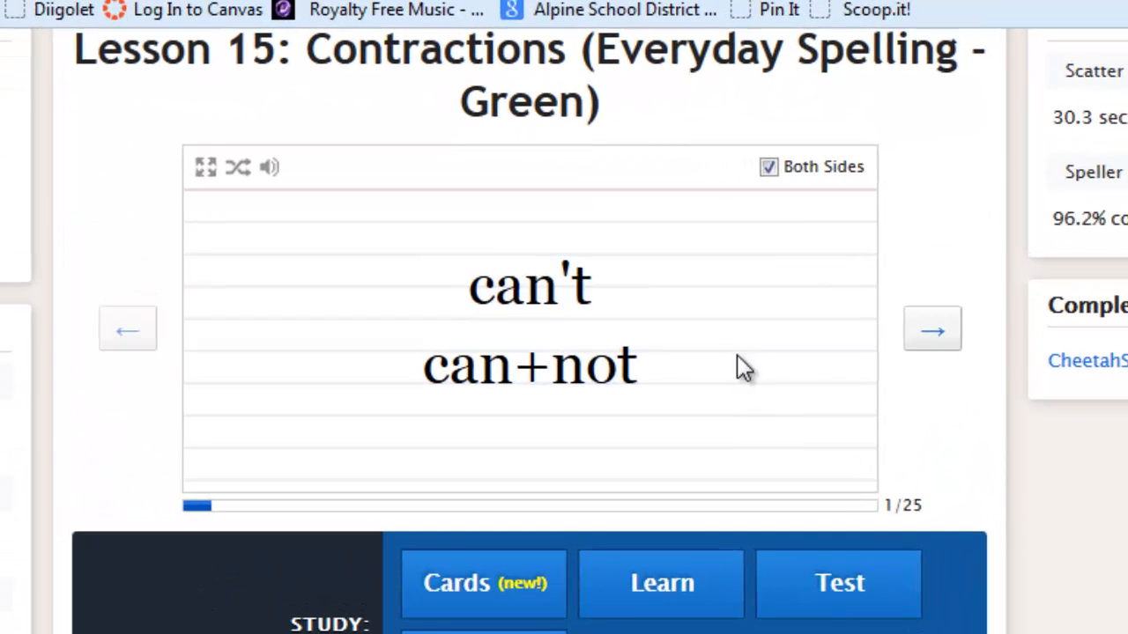
Step: Try showing one side of the flashcards with the term first, and restore the Both Sides display
left_click(769, 167)
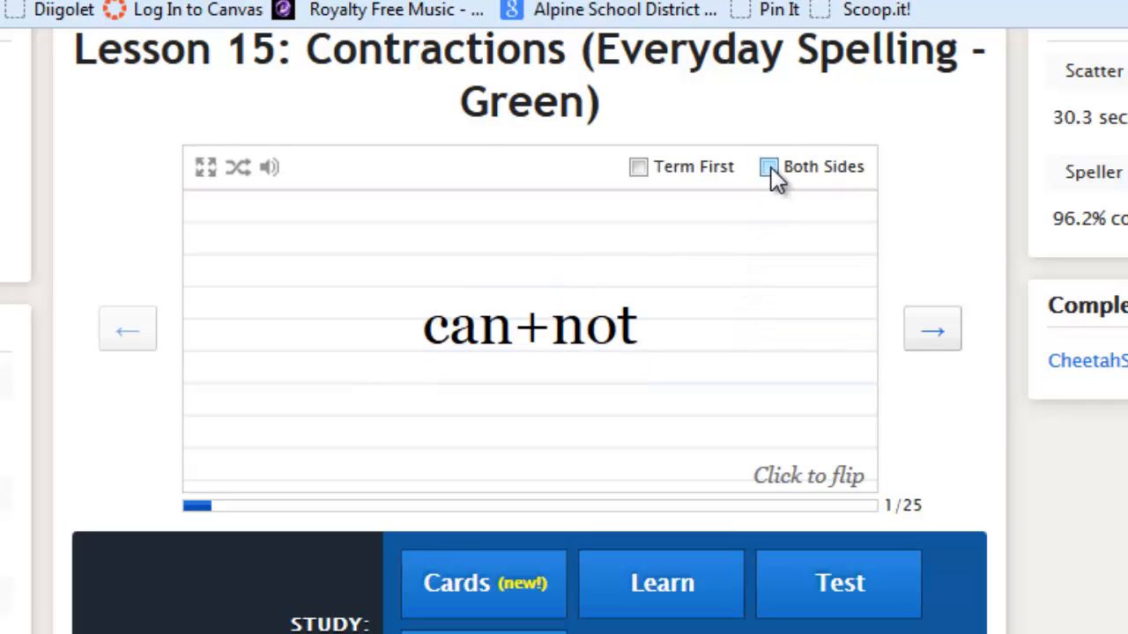
left_click(638, 167)
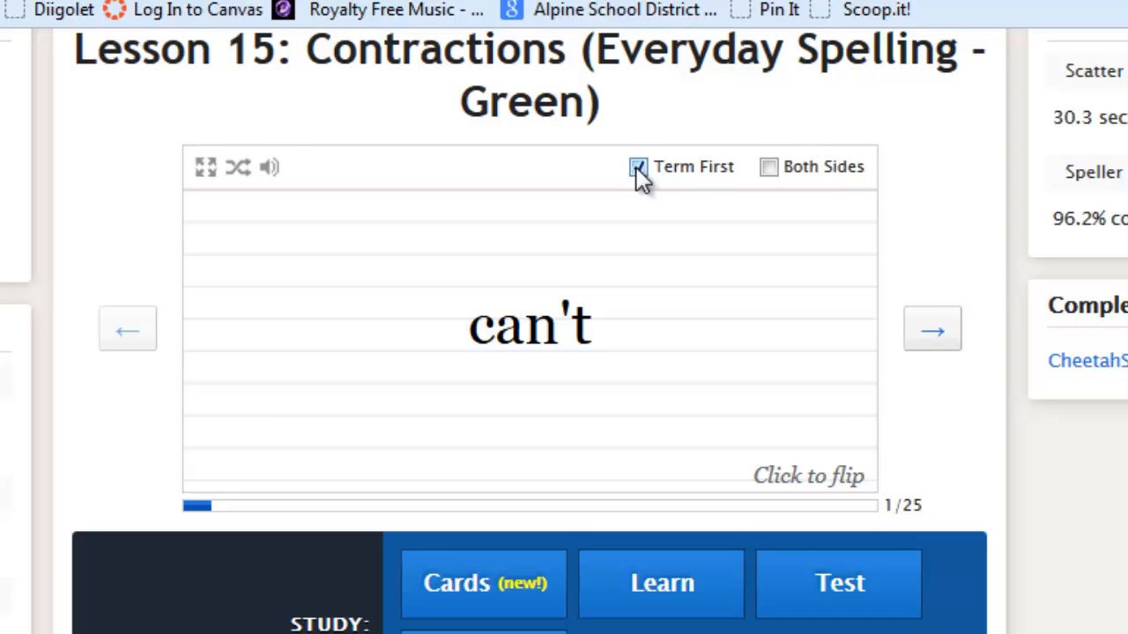
left_click(765, 167)
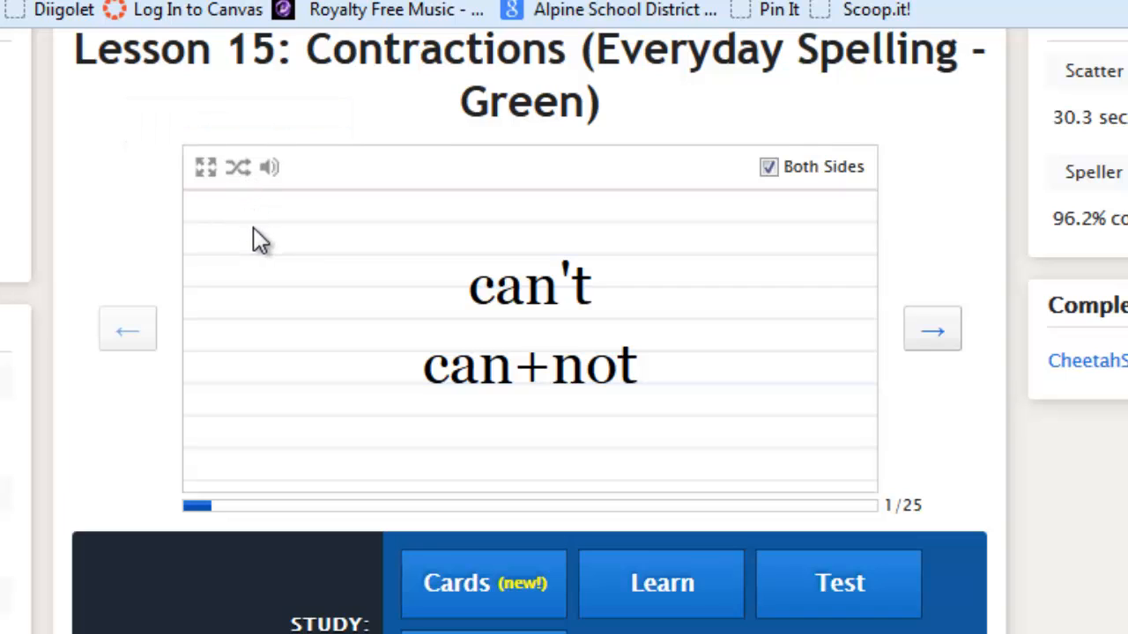
Step: Enable the flashcard audio to hear the next card, and turn the audio off again
left_click(270, 169)
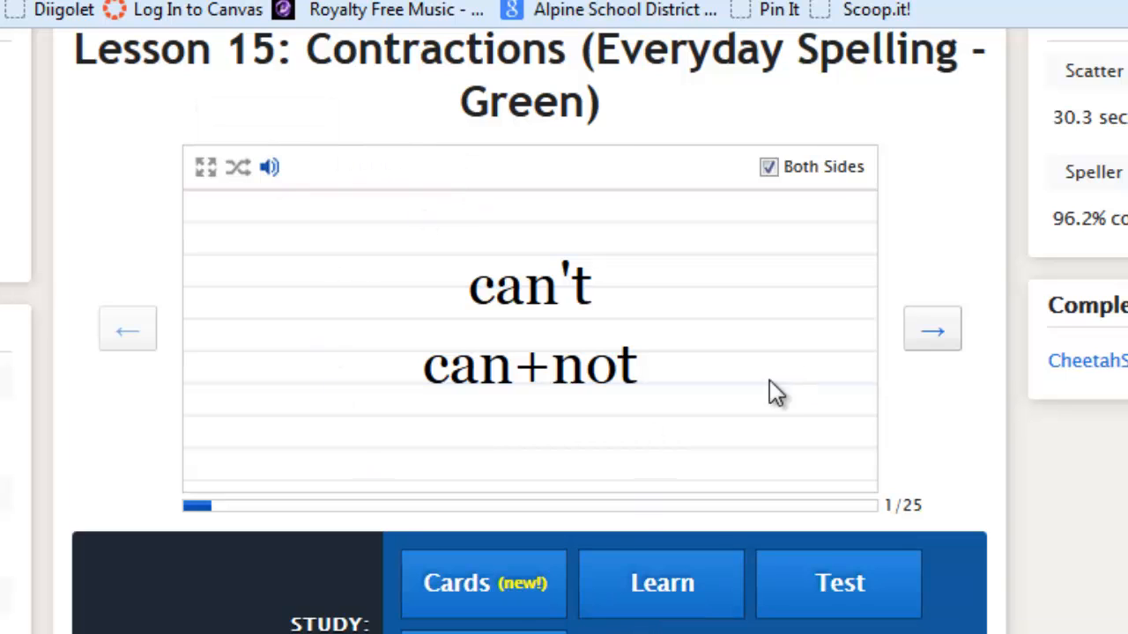
left_click(935, 335)
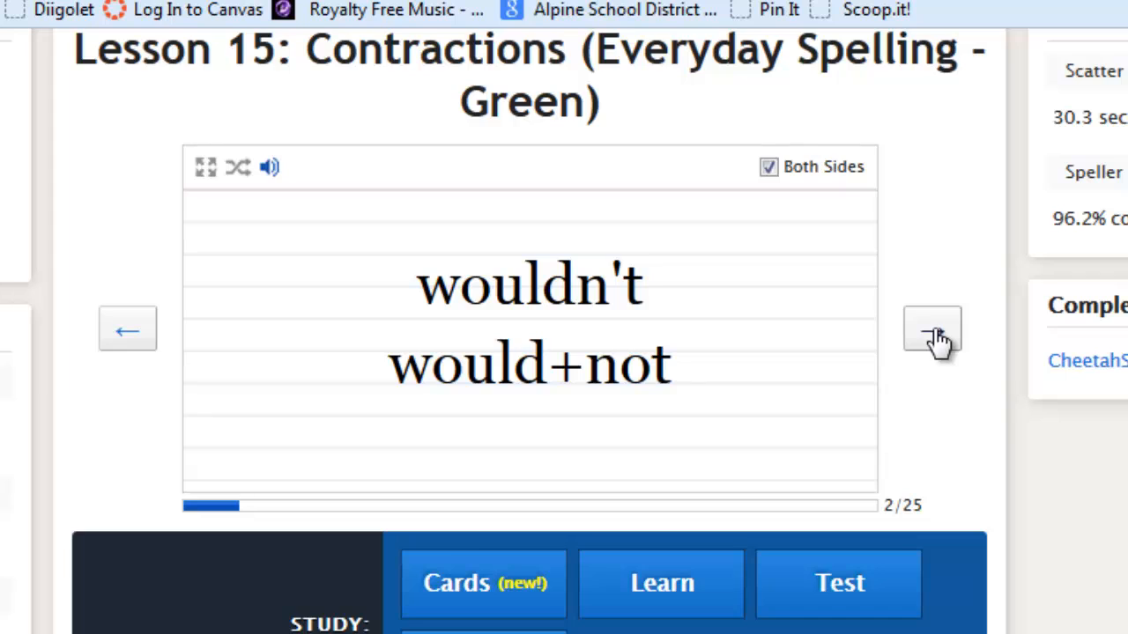
left_click(269, 169)
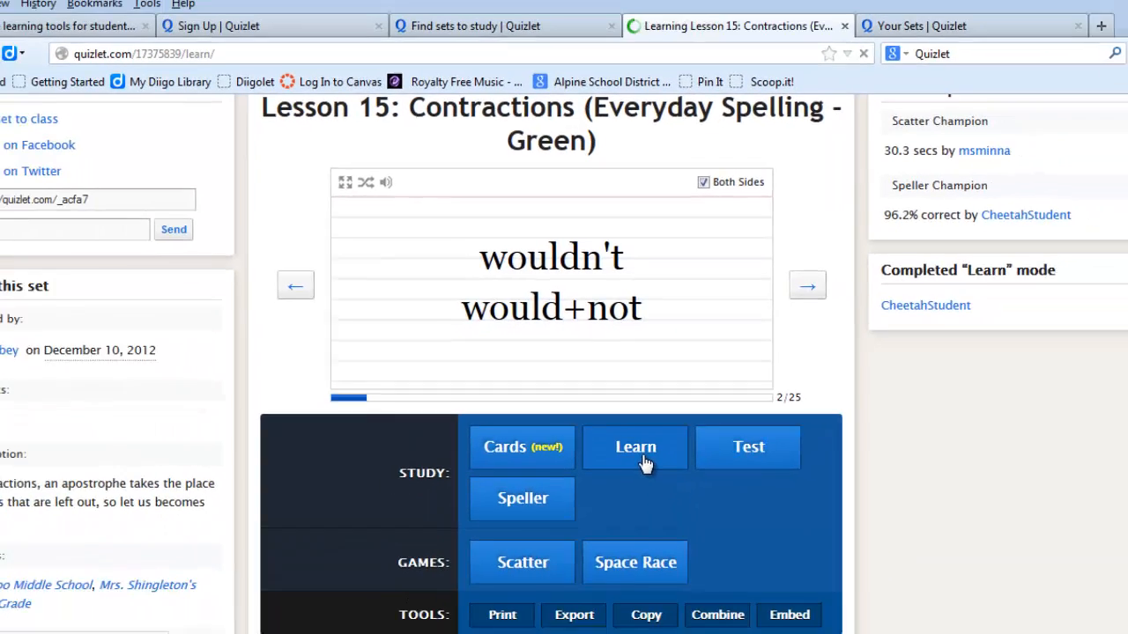
Step: Start the Learn mode for the set and answer the she+is prompt with "she's"
left_click(677, 608)
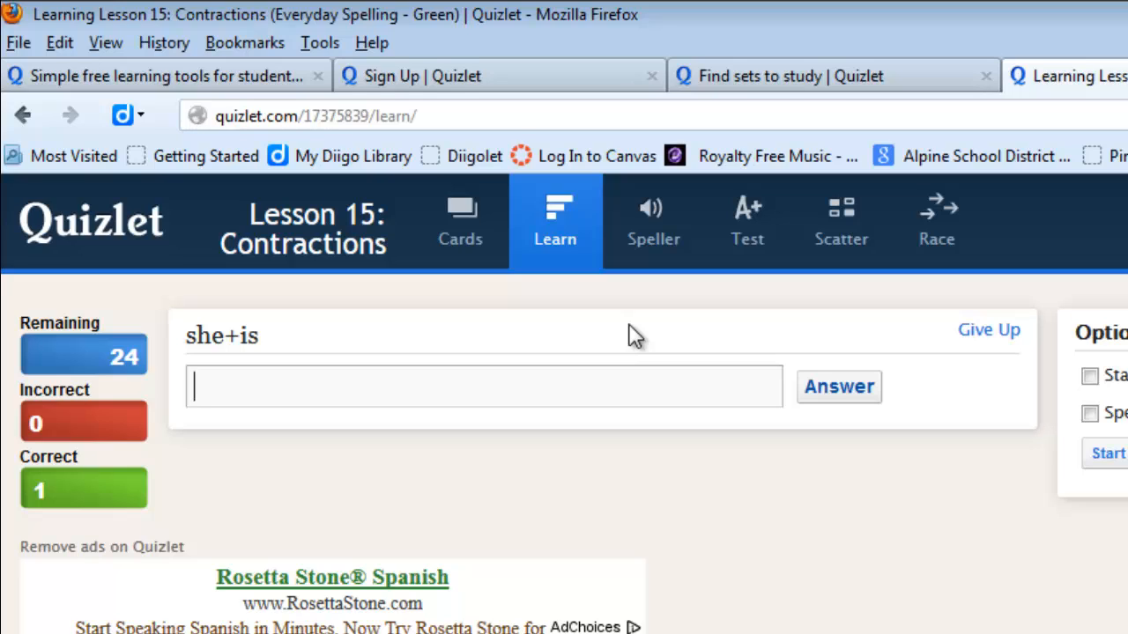
type("she's")
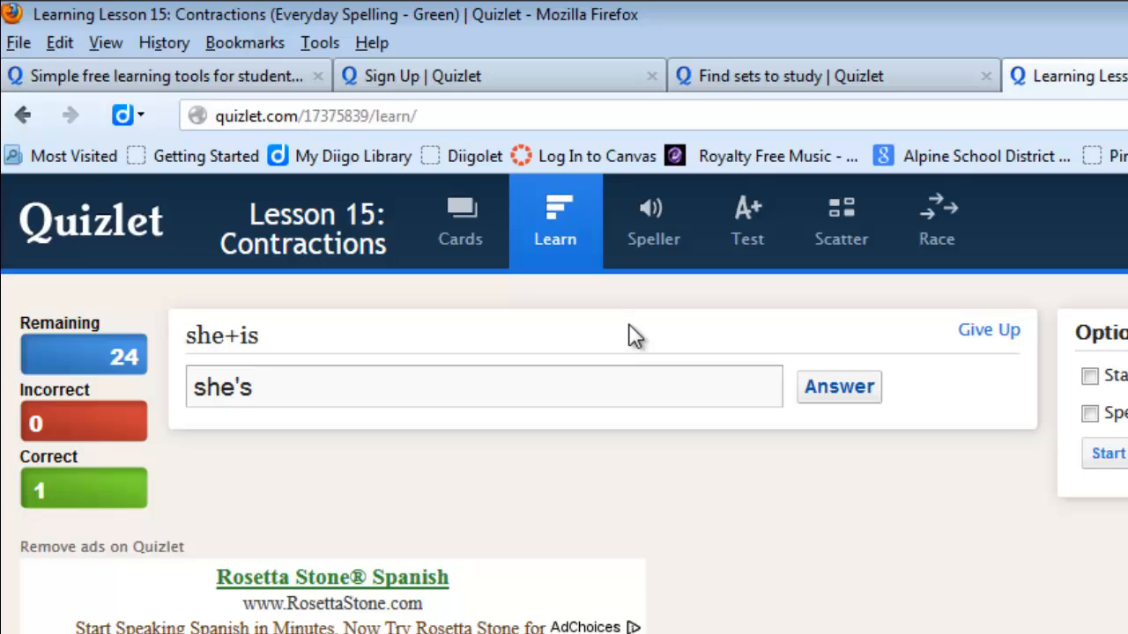
left_click(853, 395)
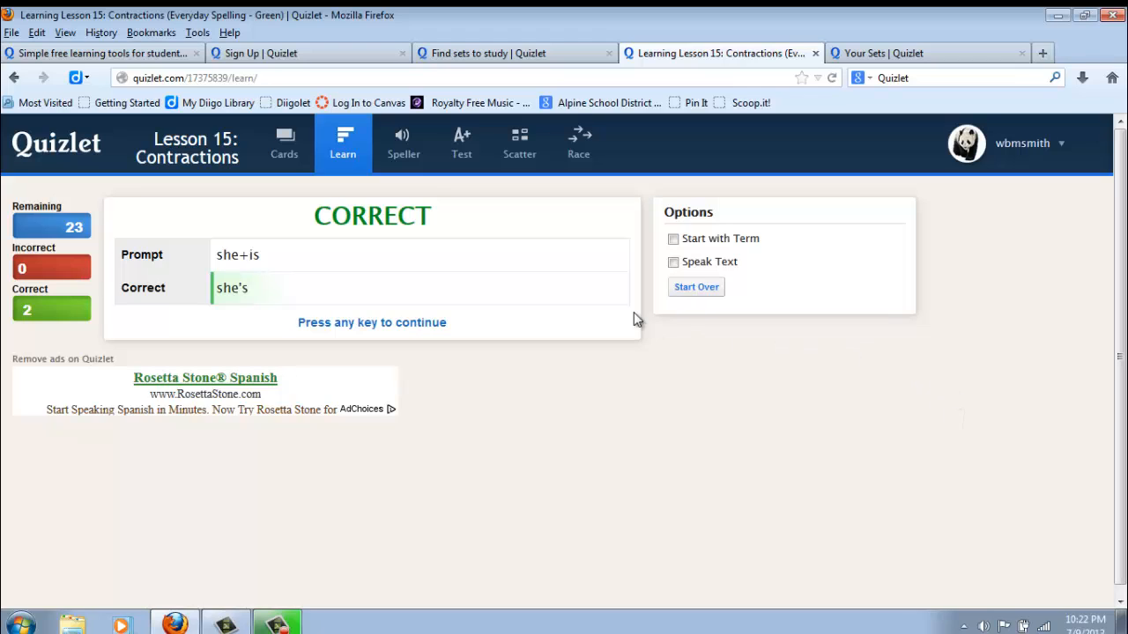
Step: Start the Speller mode and spell the can+not term as "can't"
left_click(407, 158)
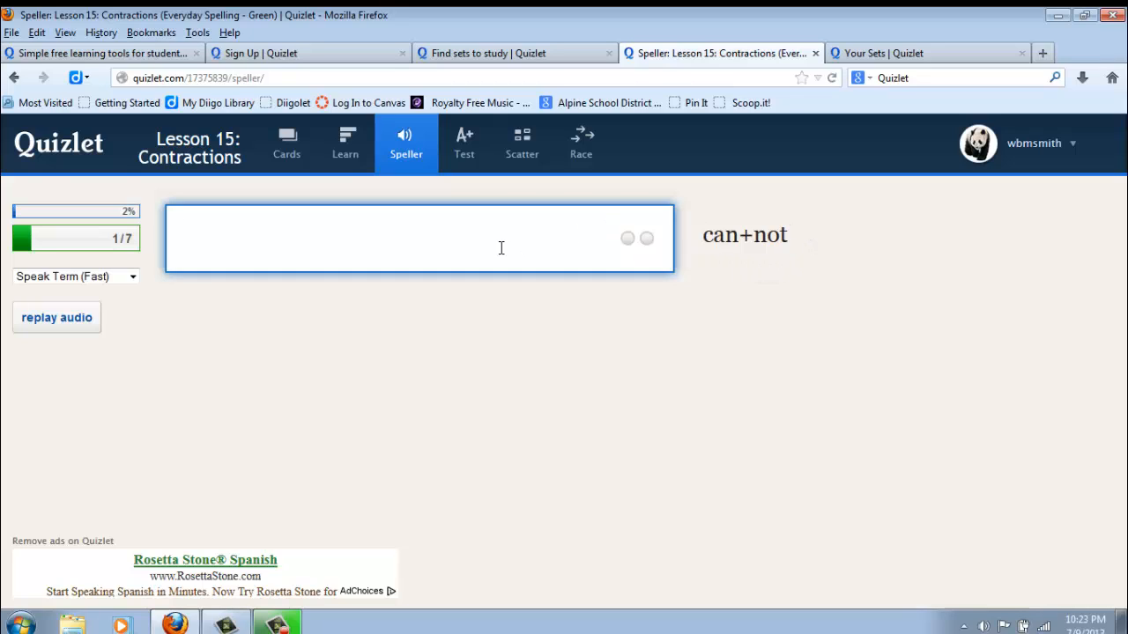
type("can't")
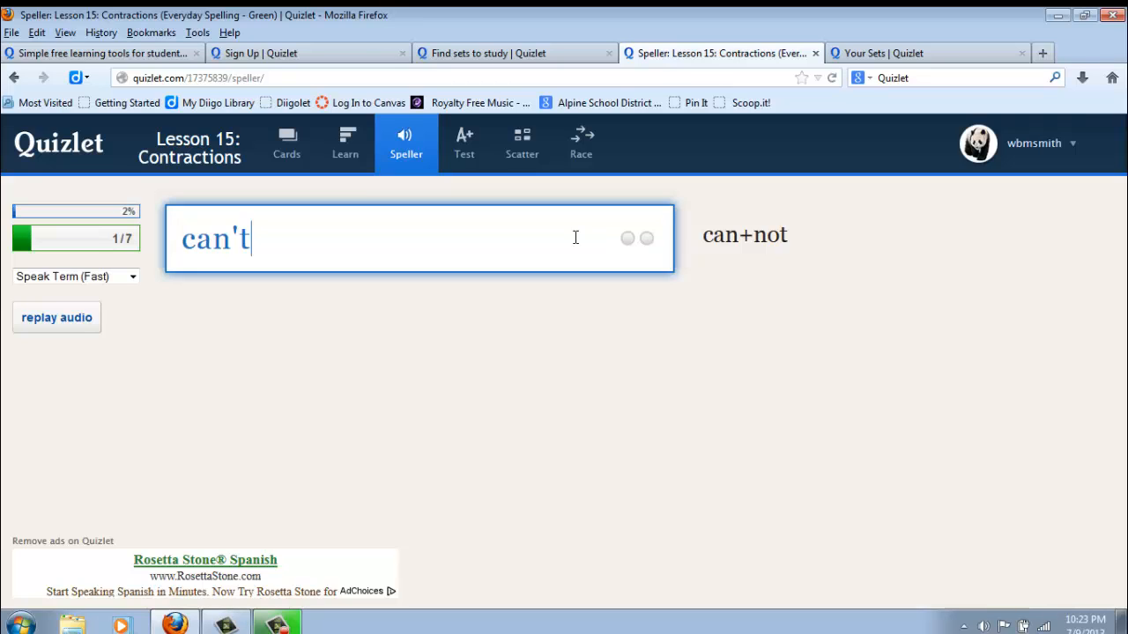
key("Return")
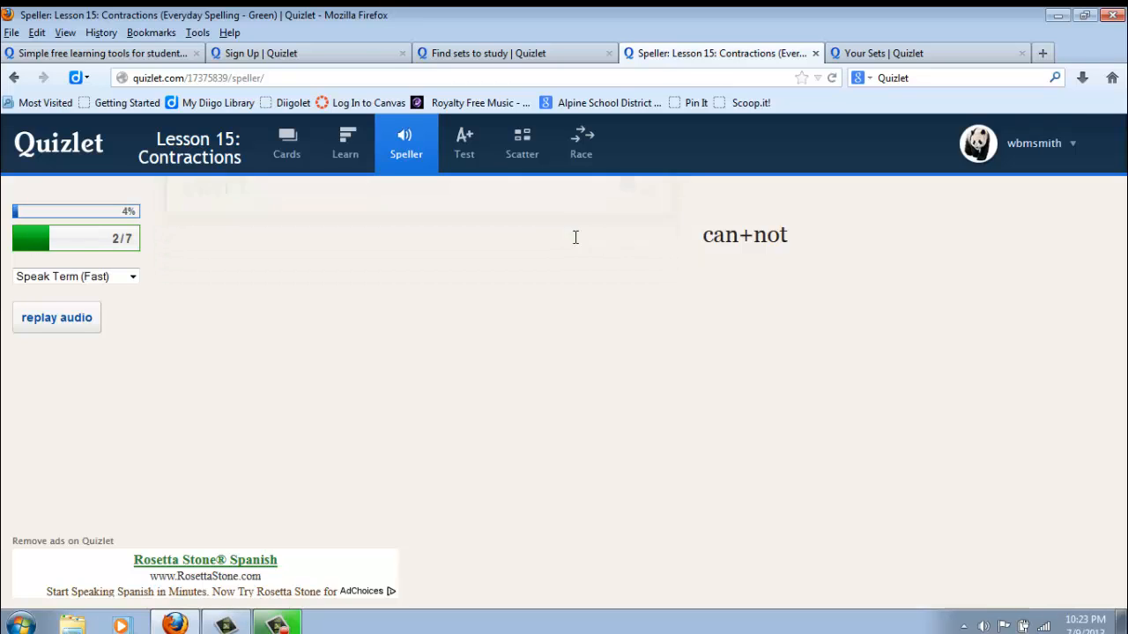
Step: Open the Test mode for the set and choose Both for what the questions start with
left_click(467, 149)
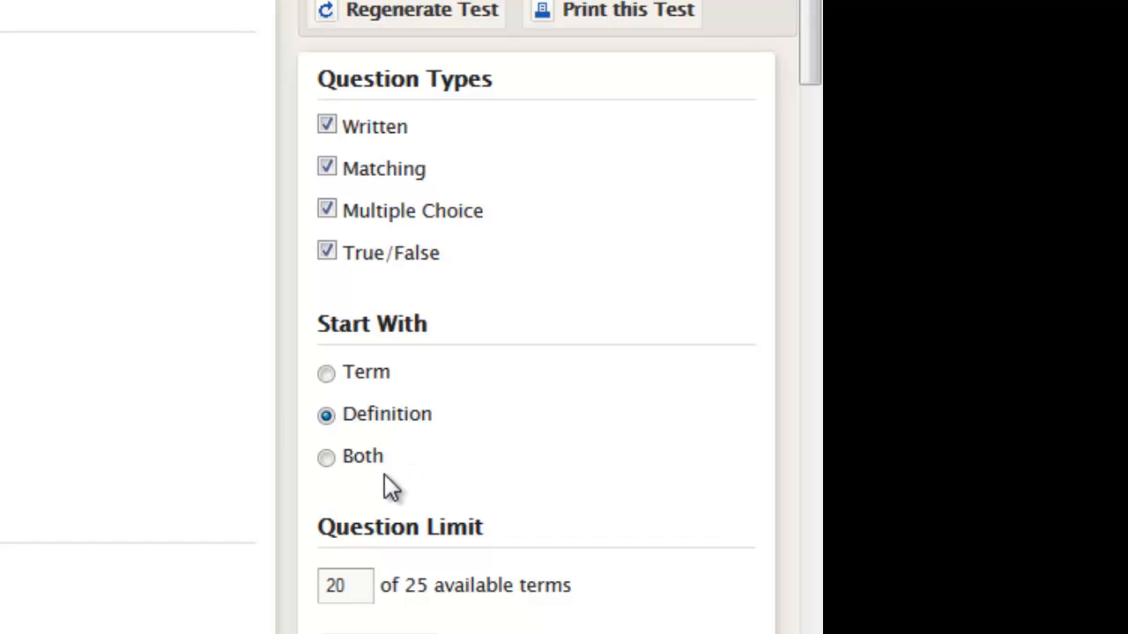
left_click(327, 454)
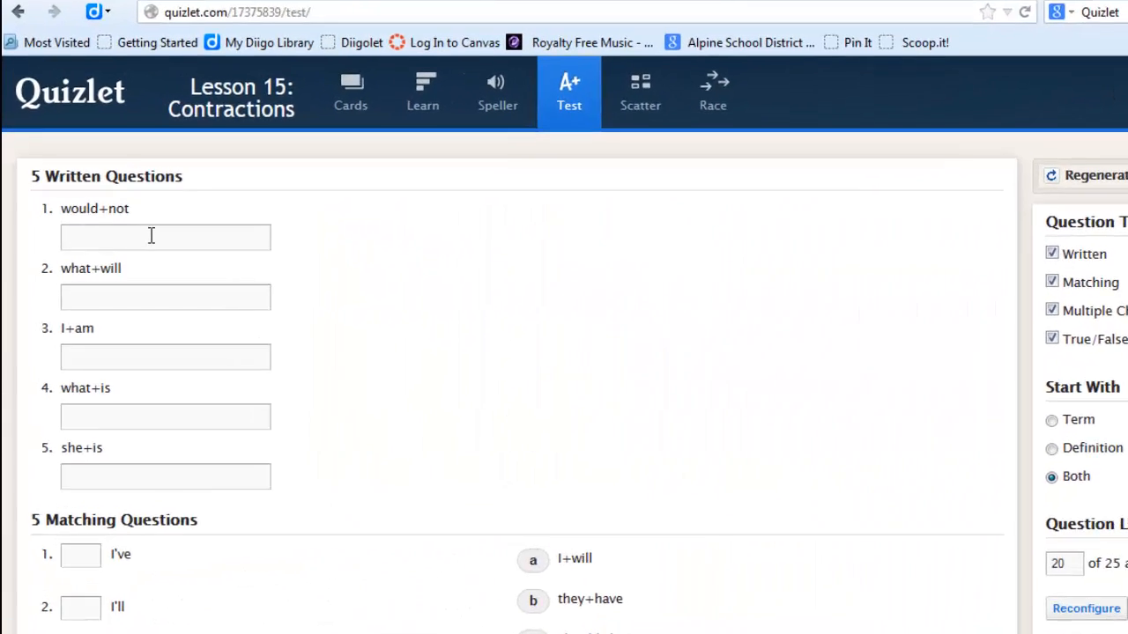
Step: Answer the would+not written question with "wouldn't" and match I've to choice d in the matching questions
left_click(123, 254)
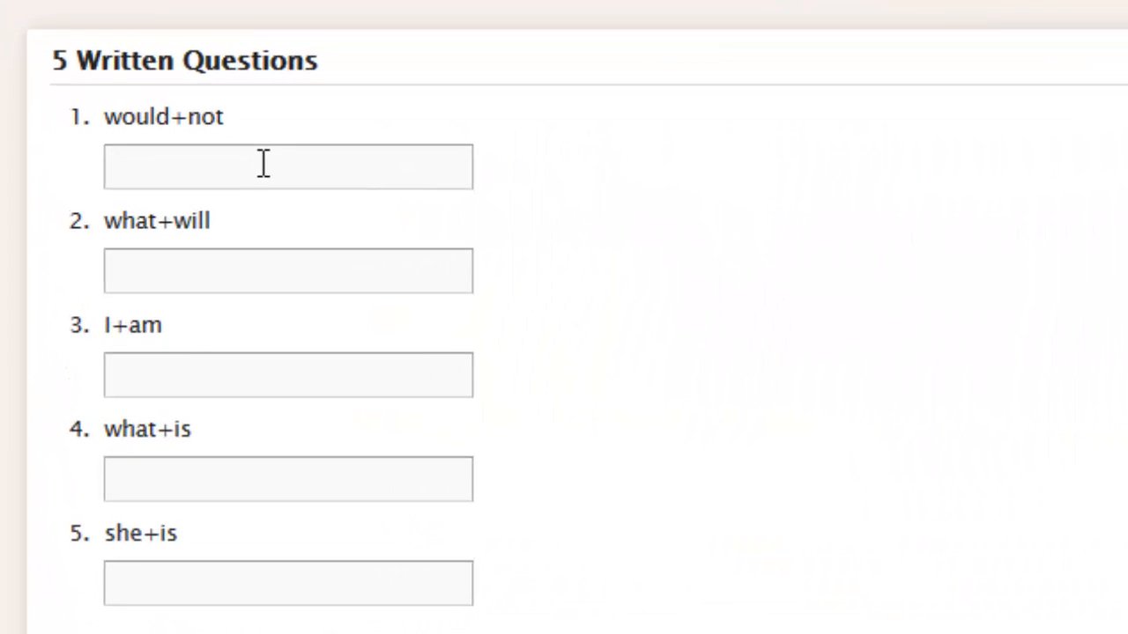
type("would")
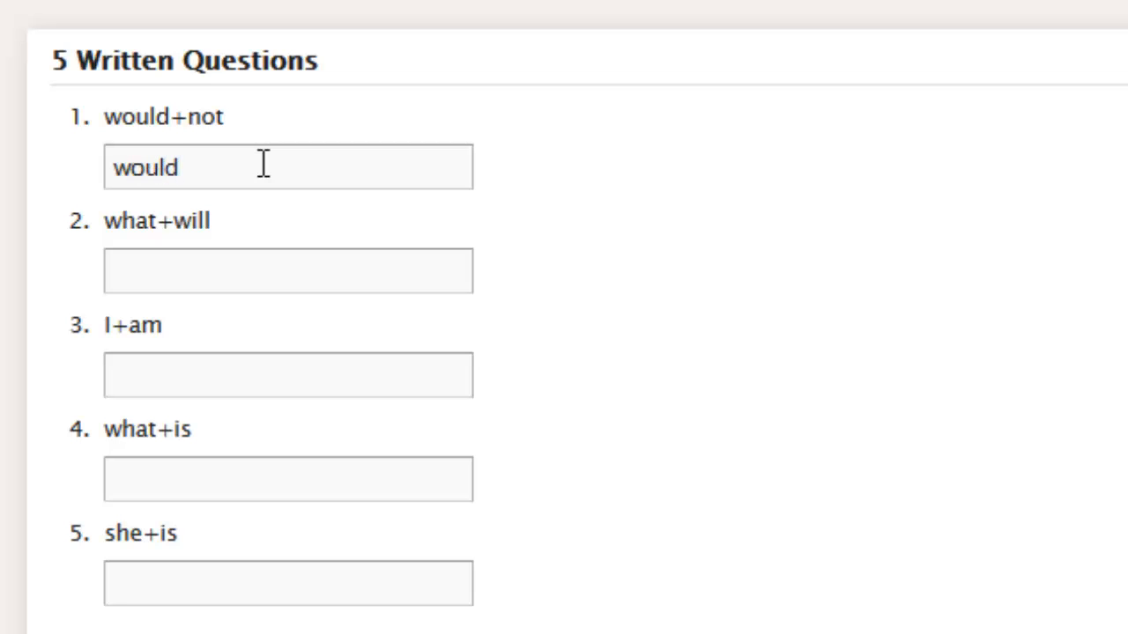
type("n't")
scroll(575, 329, "down", 5)
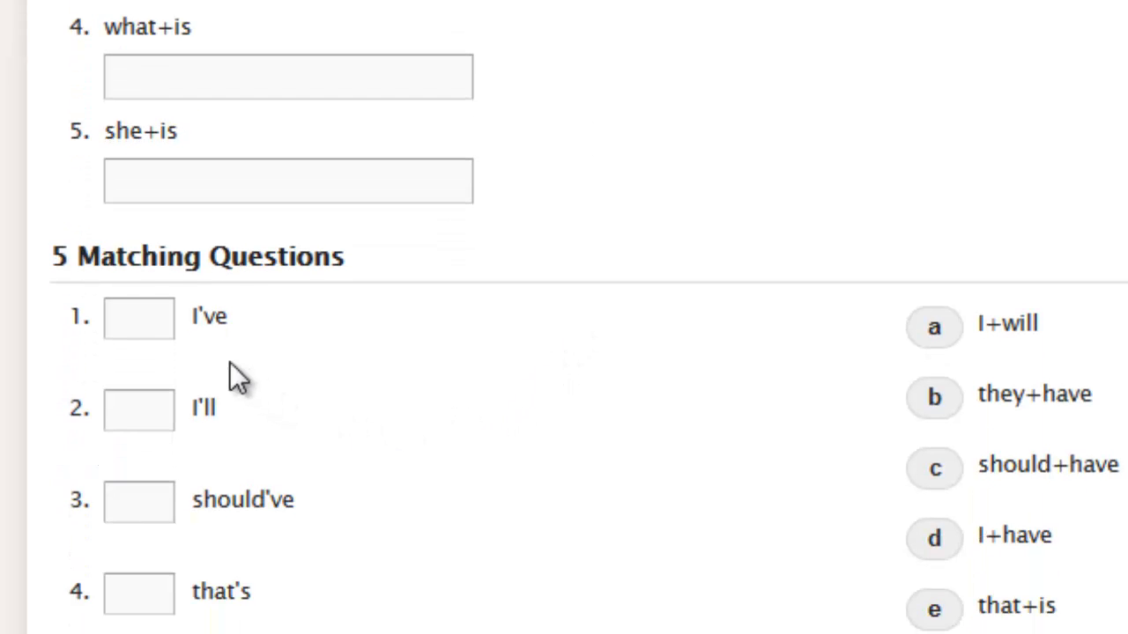
left_click(162, 322)
type("d")
Step: Choose they're for the they+are multiple choice question and mark the who'd → who+would statement as True
scroll(578, 450, "down", 5)
scroll(578, 447, "down", 1)
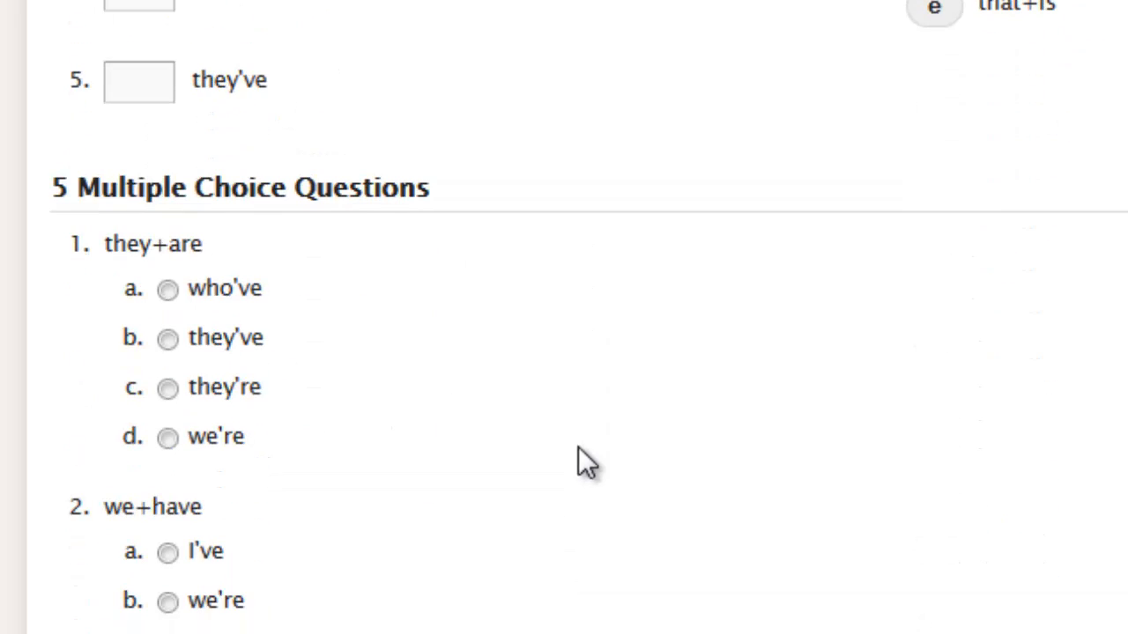
left_click(167, 389)
scroll(876, 445, "down", 9)
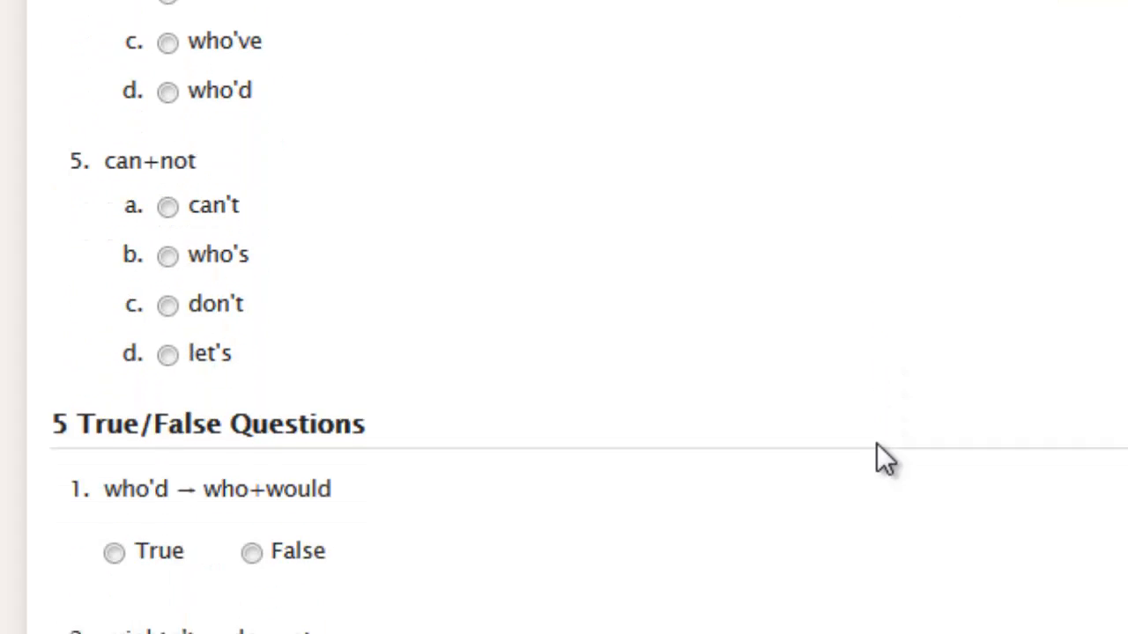
scroll(876, 444, "down", 1)
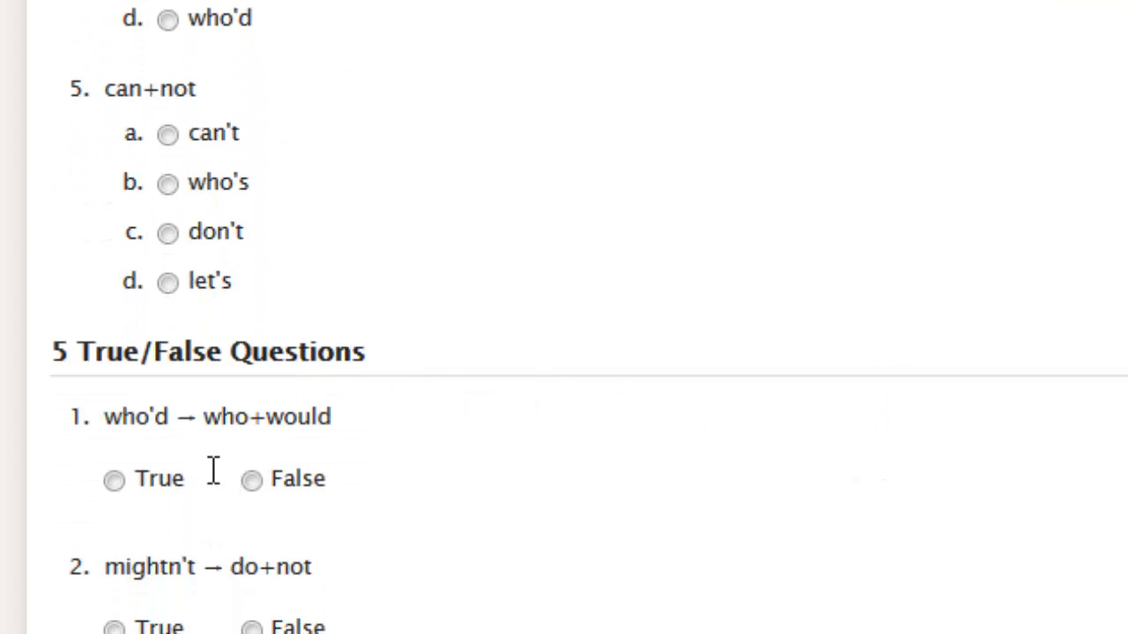
left_click(117, 483)
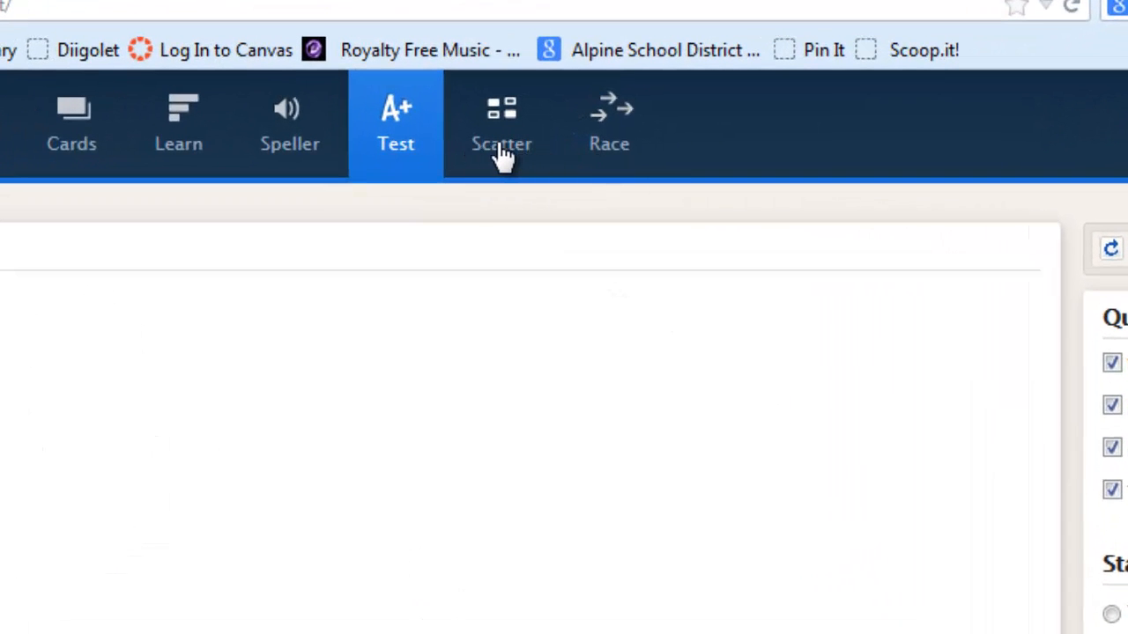
Step: Start the Scatter game and match the that's tile with that+is
left_click(503, 157)
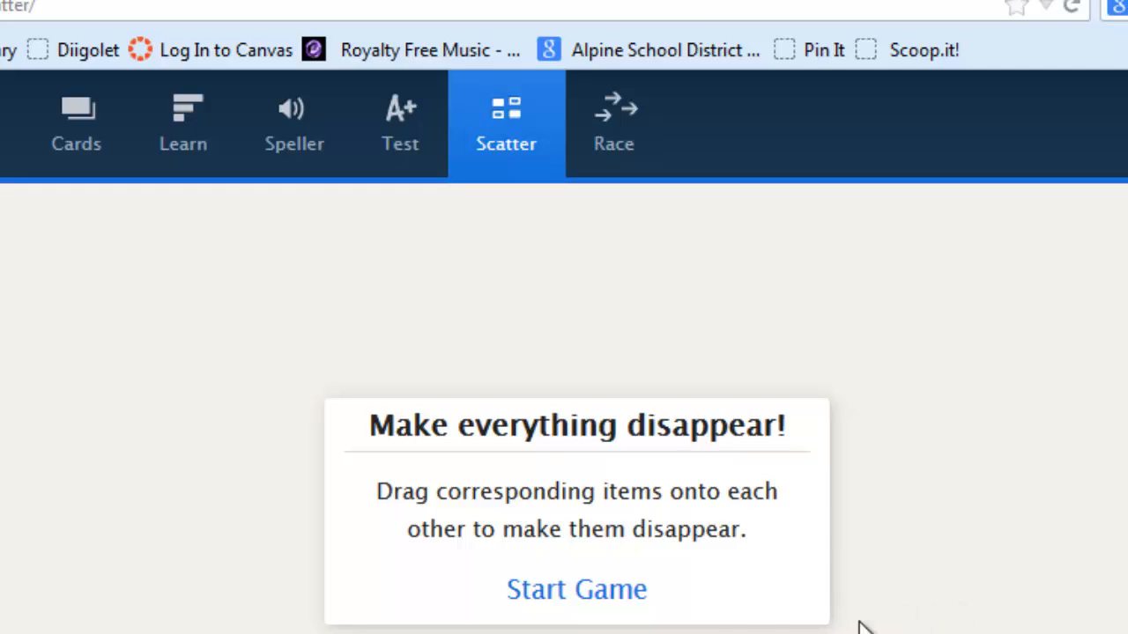
left_click(542, 596)
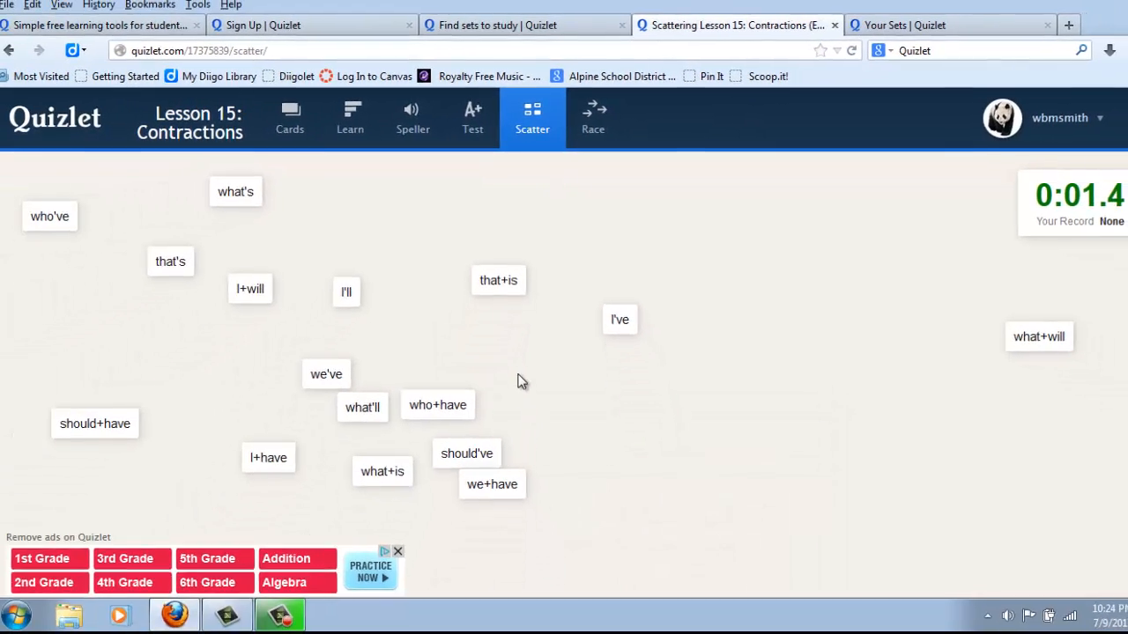
left_click_drag(180, 258, 501, 269)
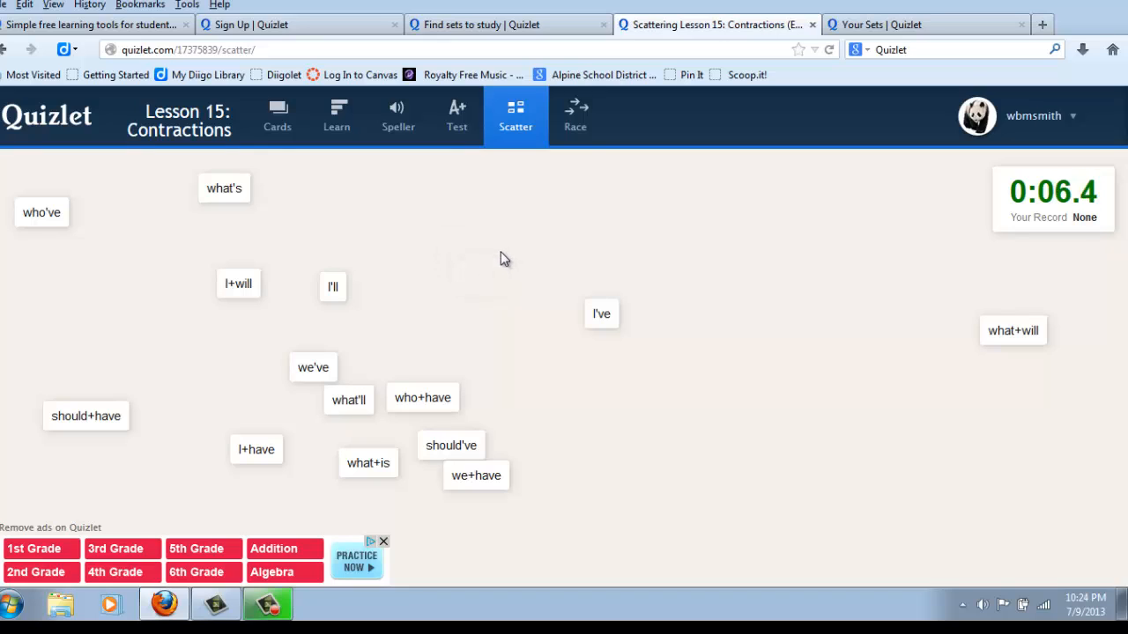
Step: Start the Space Race game and answer the scrolling were+not word with "weren't"
left_click(580, 116)
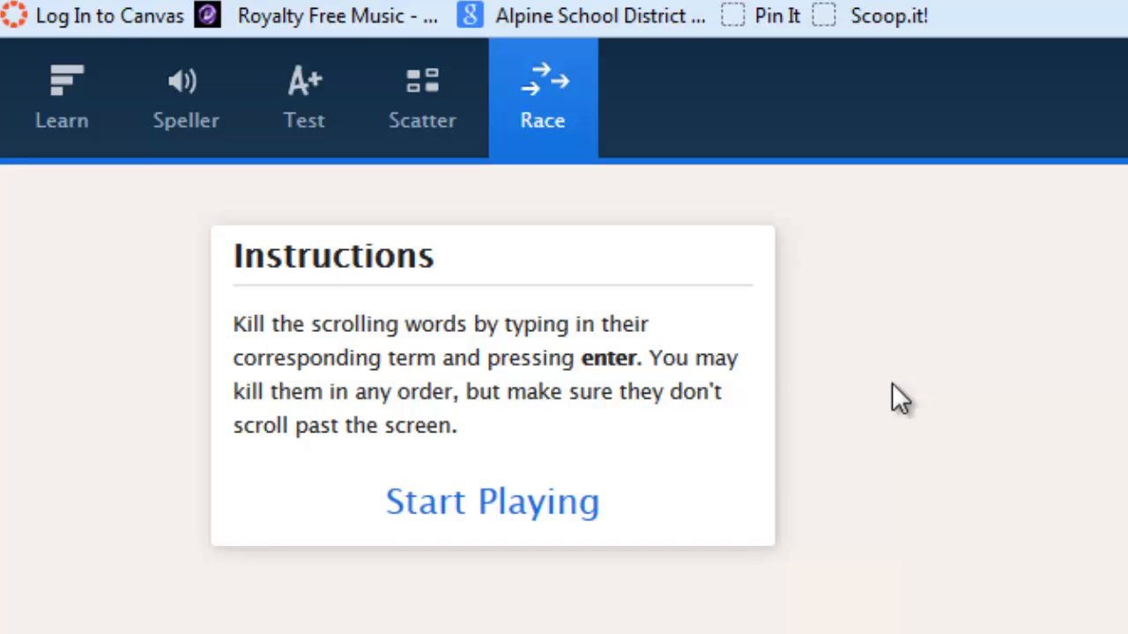
left_click(429, 509)
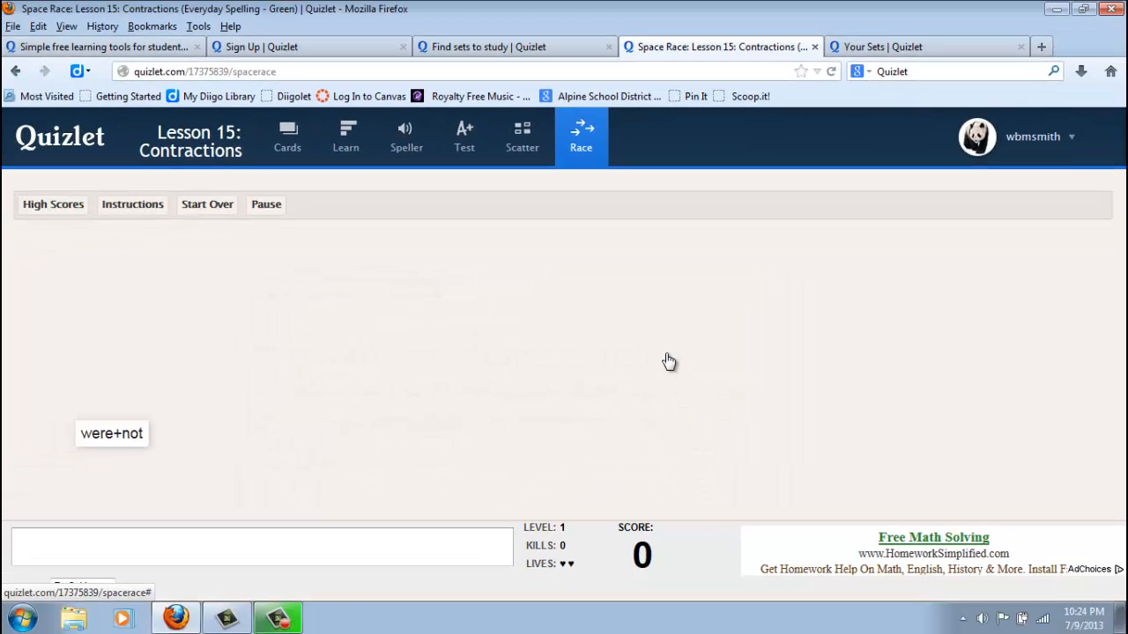
type("weren't")
key("Return")
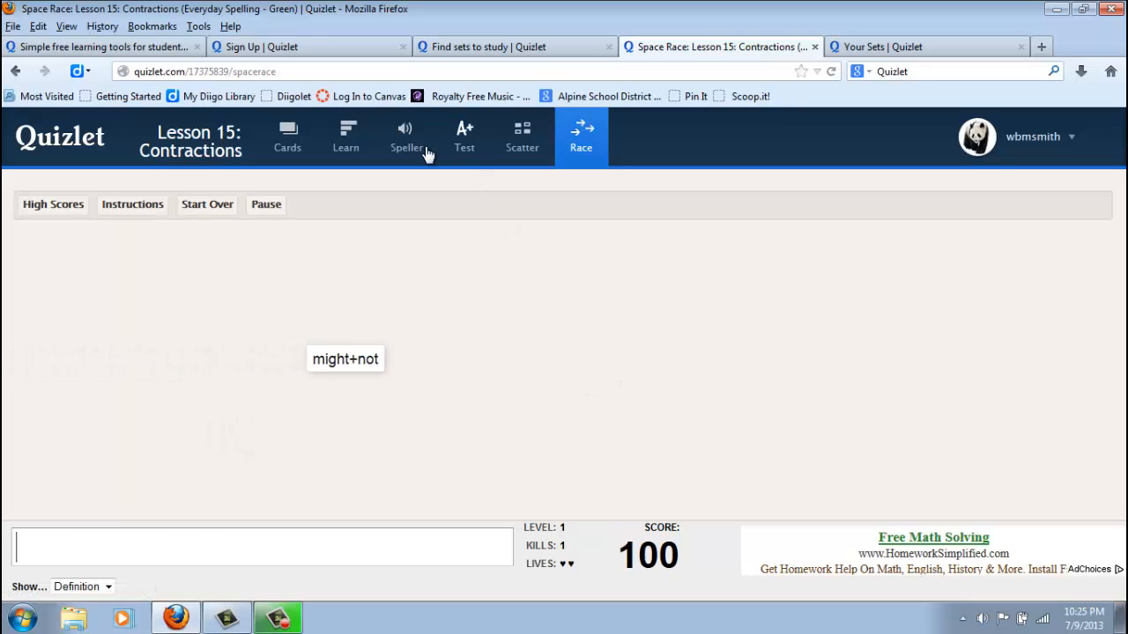
Step: Leave the Space Race game through the Test mode and return to the Lesson 15: Contractions set page
left_click(466, 144)
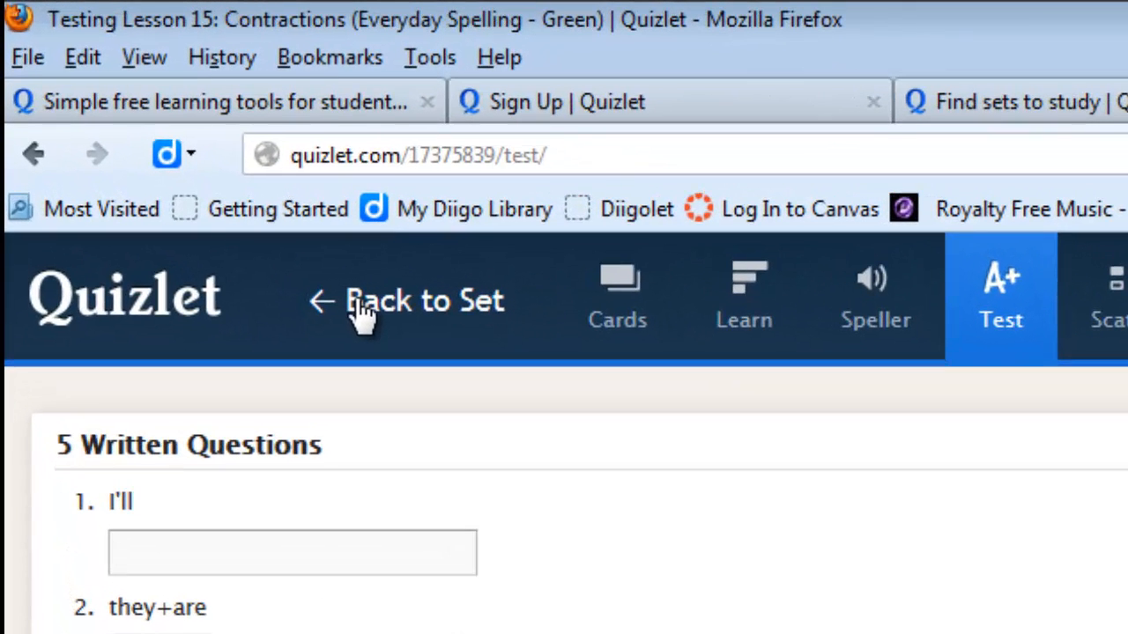
left_click(358, 299)
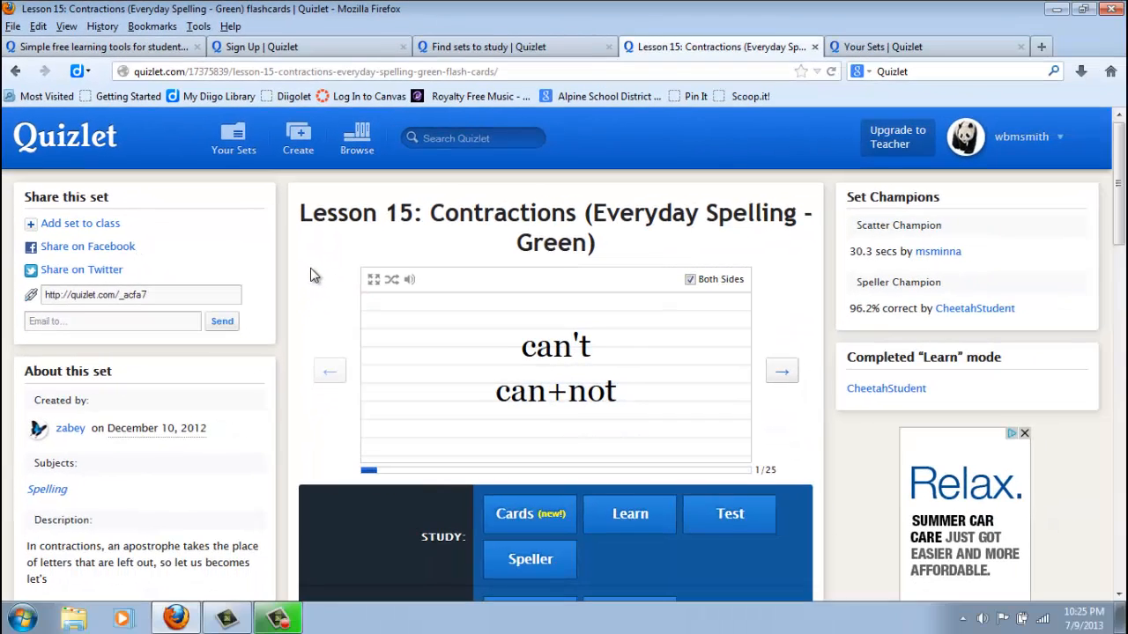
Step: Switch to the Your Sets page and start creating a new study set
scroll(811, 480, "down", 3)
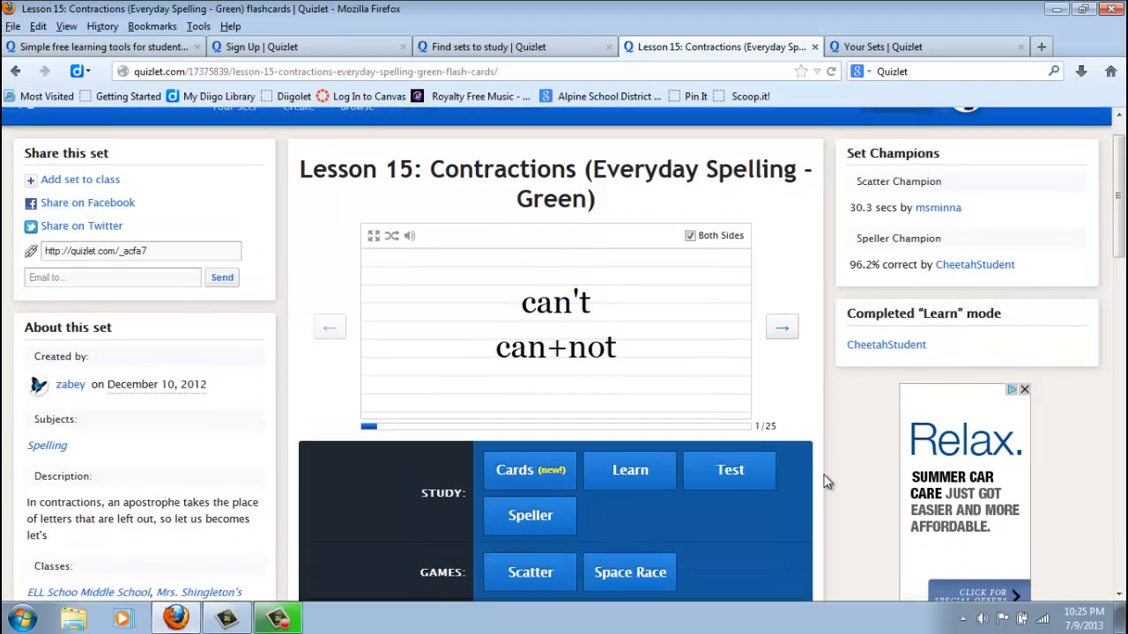
scroll(819, 481, "up", 2)
scroll(826, 481, "up", 1)
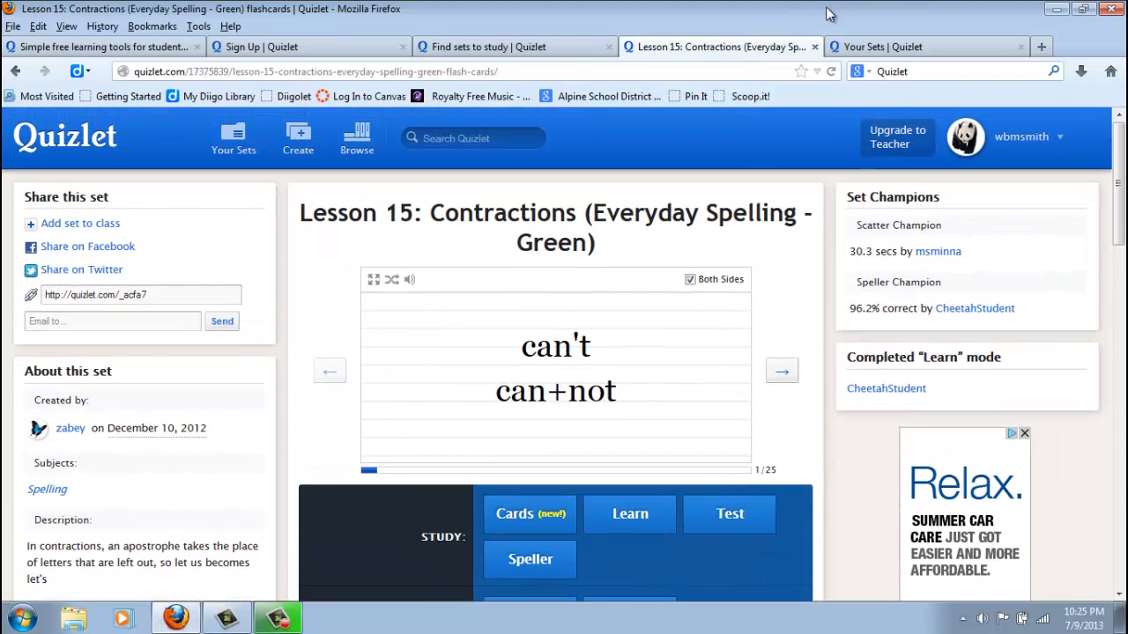
left_click(954, 50)
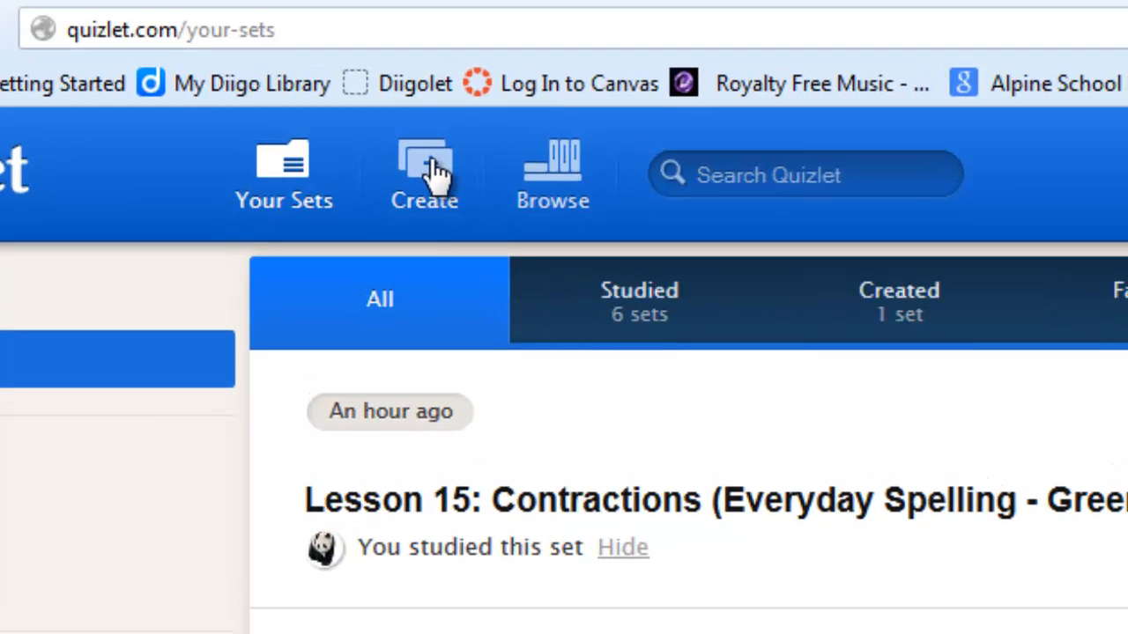
left_click(438, 171)
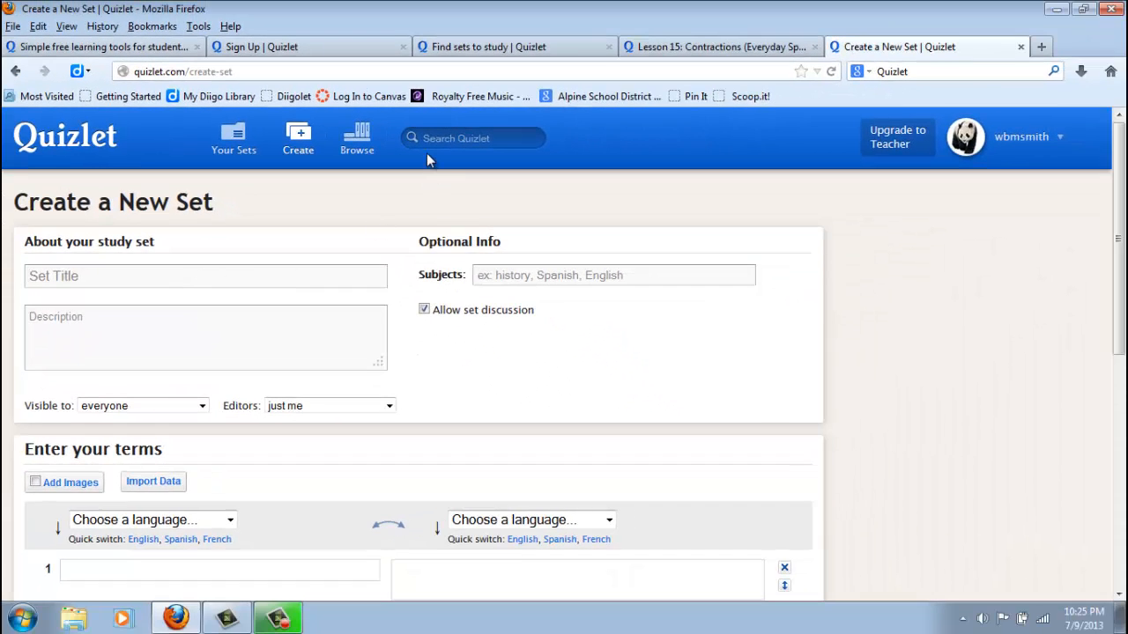
Step: Title the new set "Water Cycle" and enter the description "This will teach you water cycle terms"
type("Water Cycle")
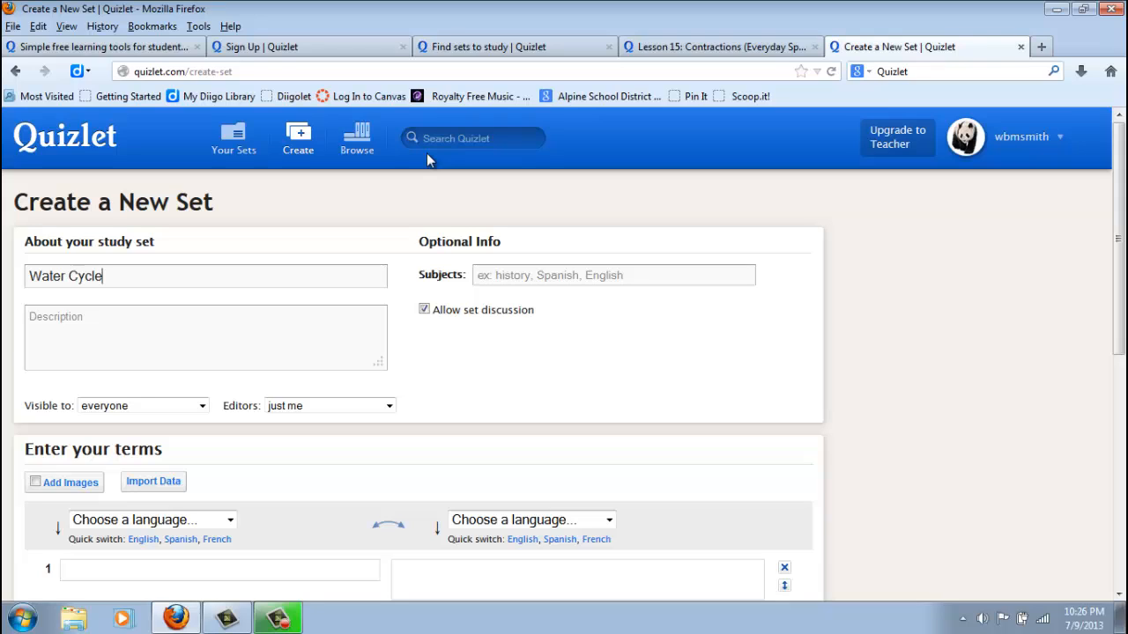
left_click(216, 330)
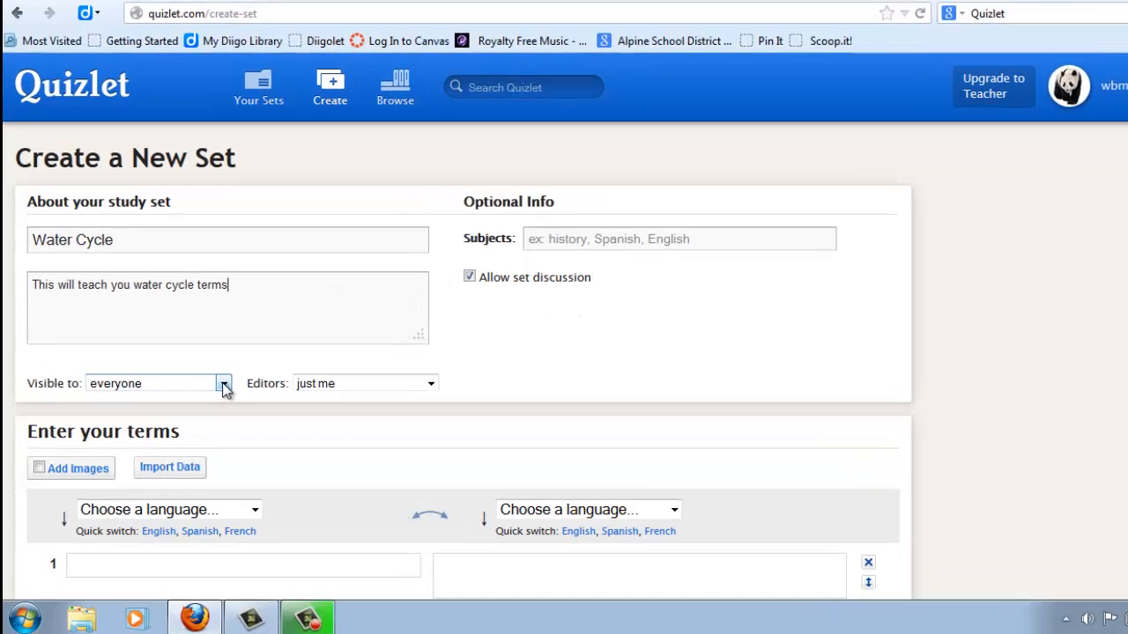
Step: Review the available visibility and editor permission options for the Water Cycle set
left_click(202, 406)
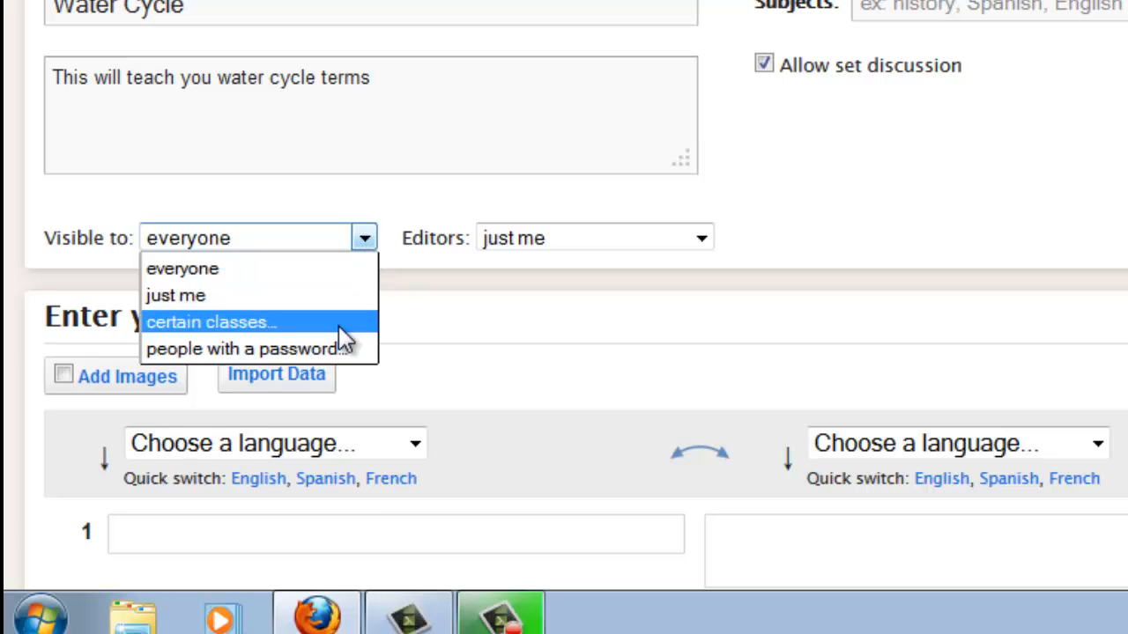
left_click(364, 245)
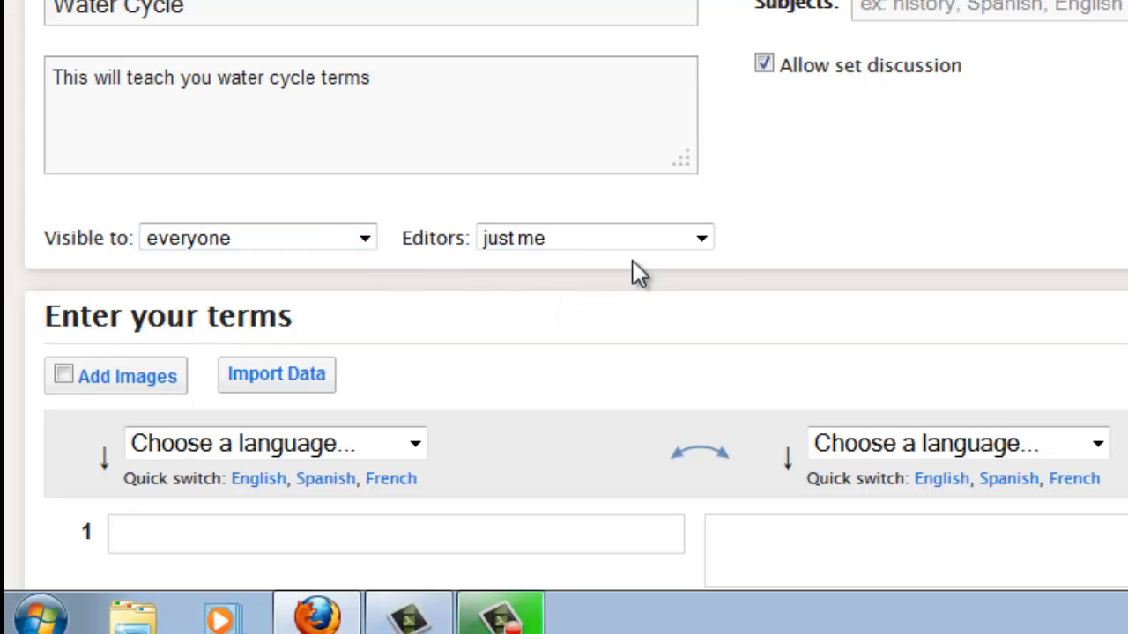
left_click(703, 240)
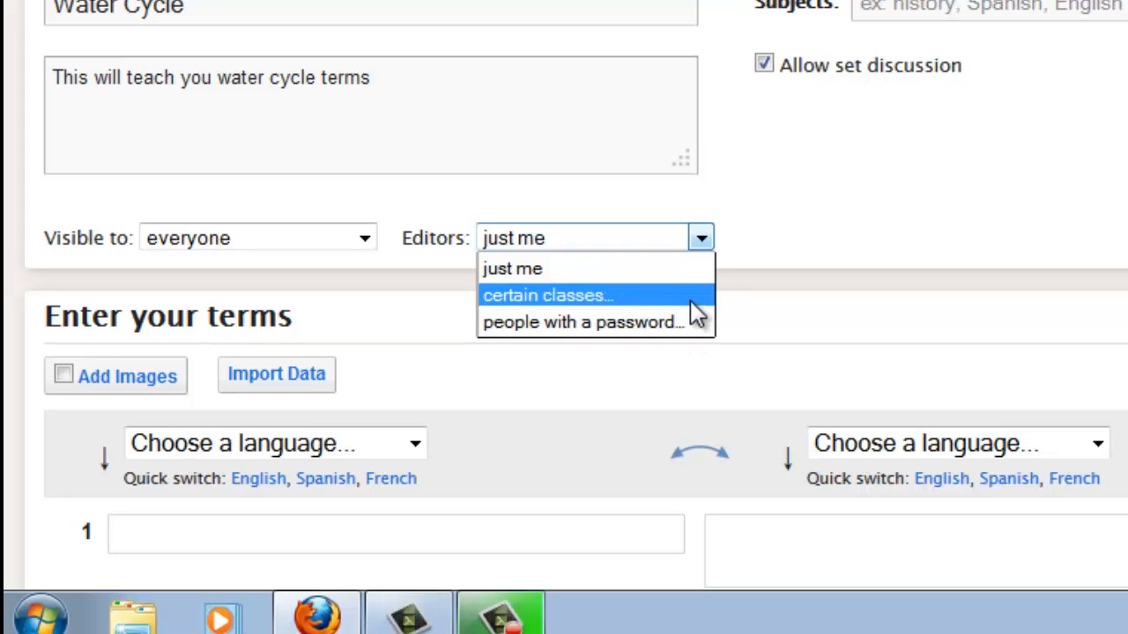
left_click(629, 229)
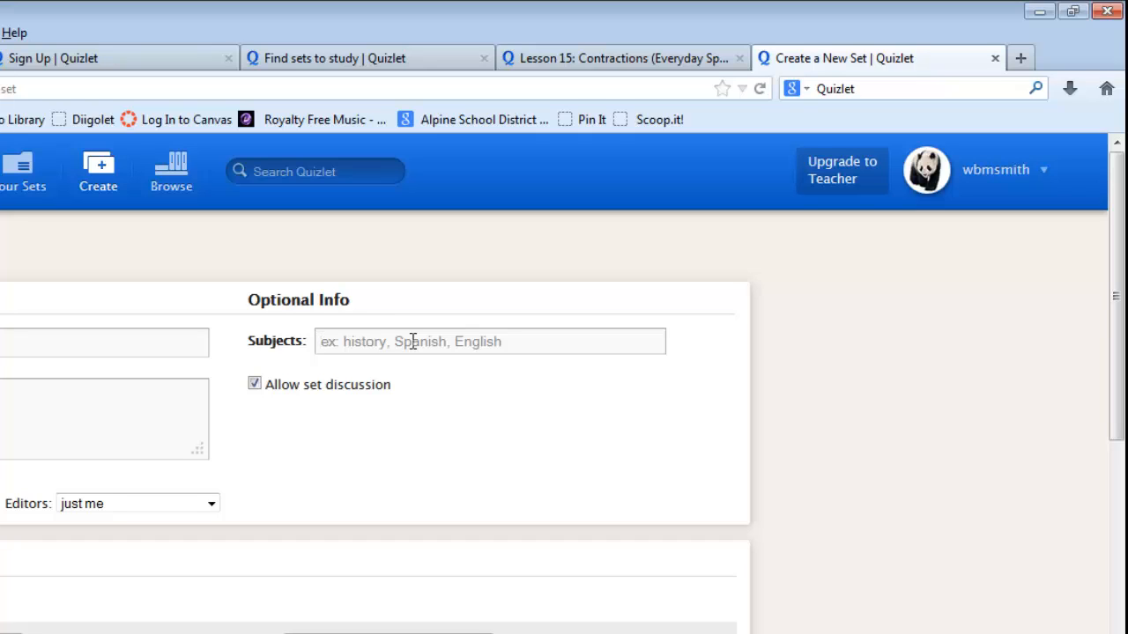
Step: Enter Science as the subject of the Water Cycle set
type("Scie")
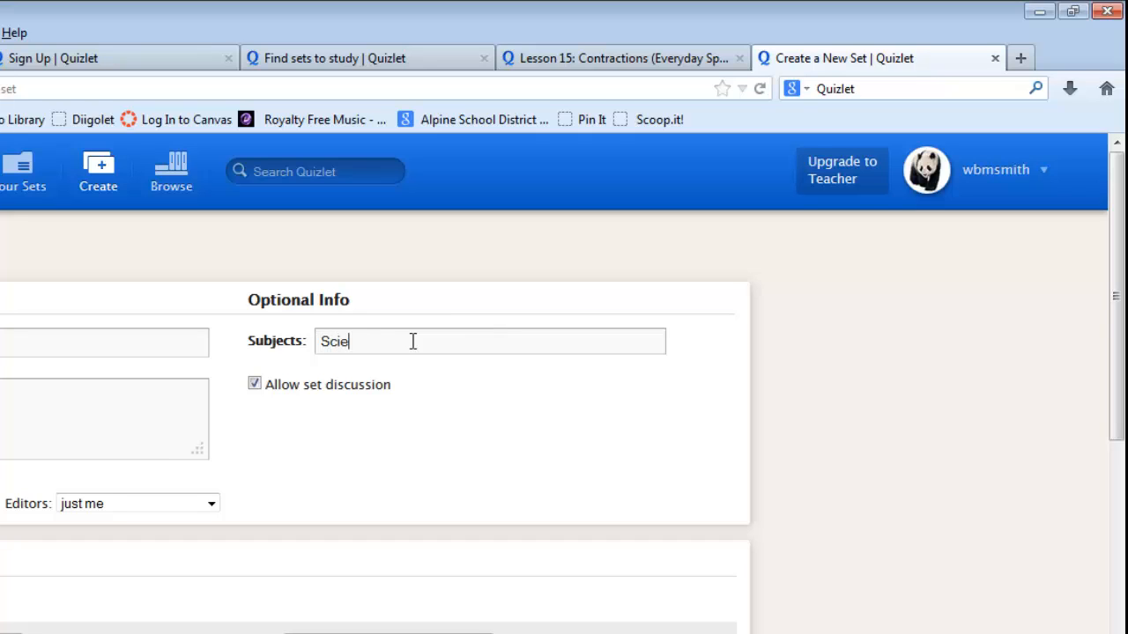
type("nce")
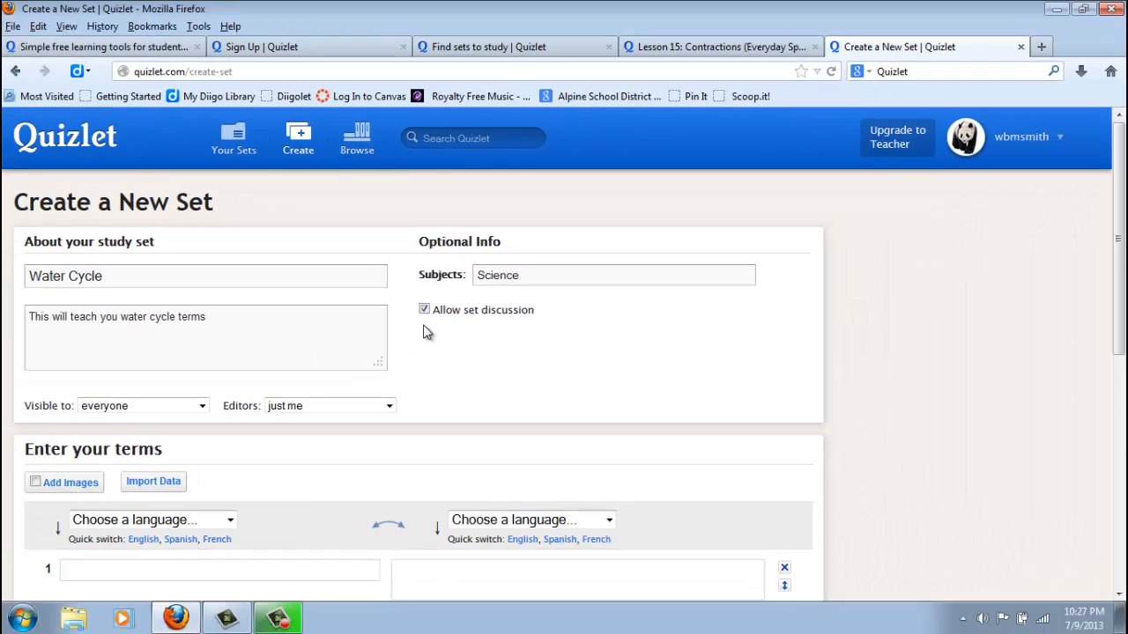
Step: Set the language of both the terms and the definitions to English
scroll(426, 331, "down", 5)
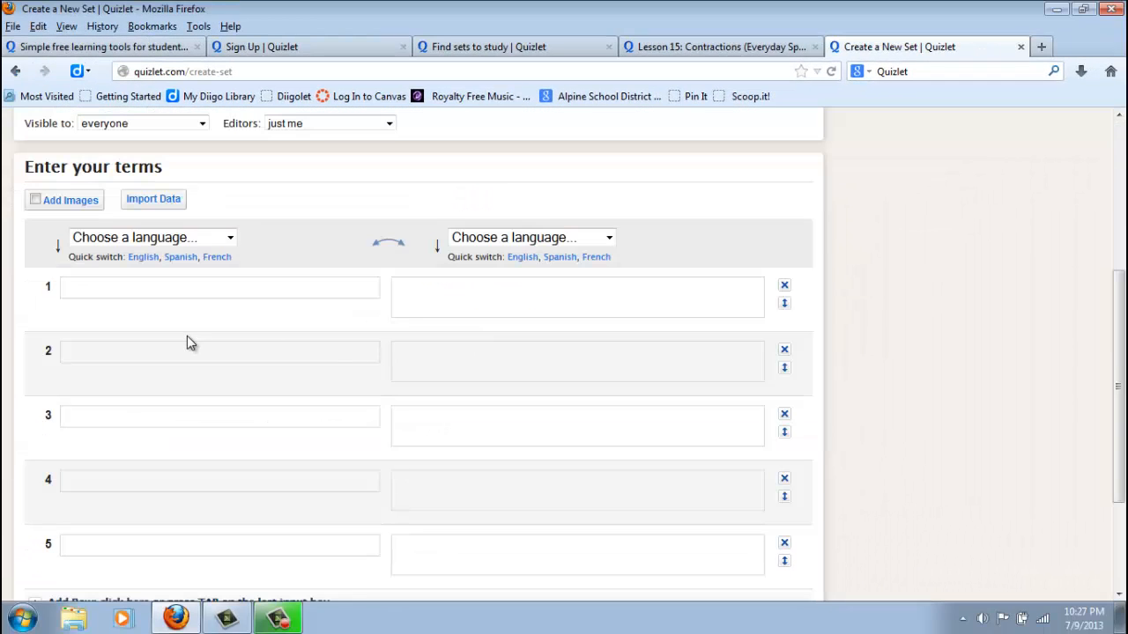
left_click(112, 291)
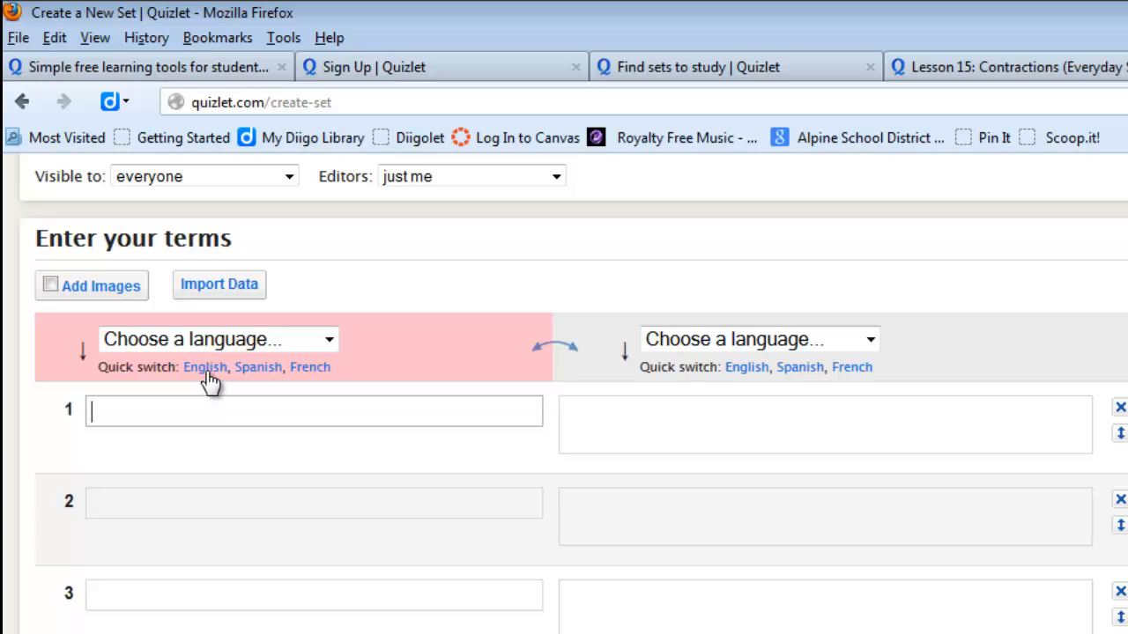
left_click(206, 368)
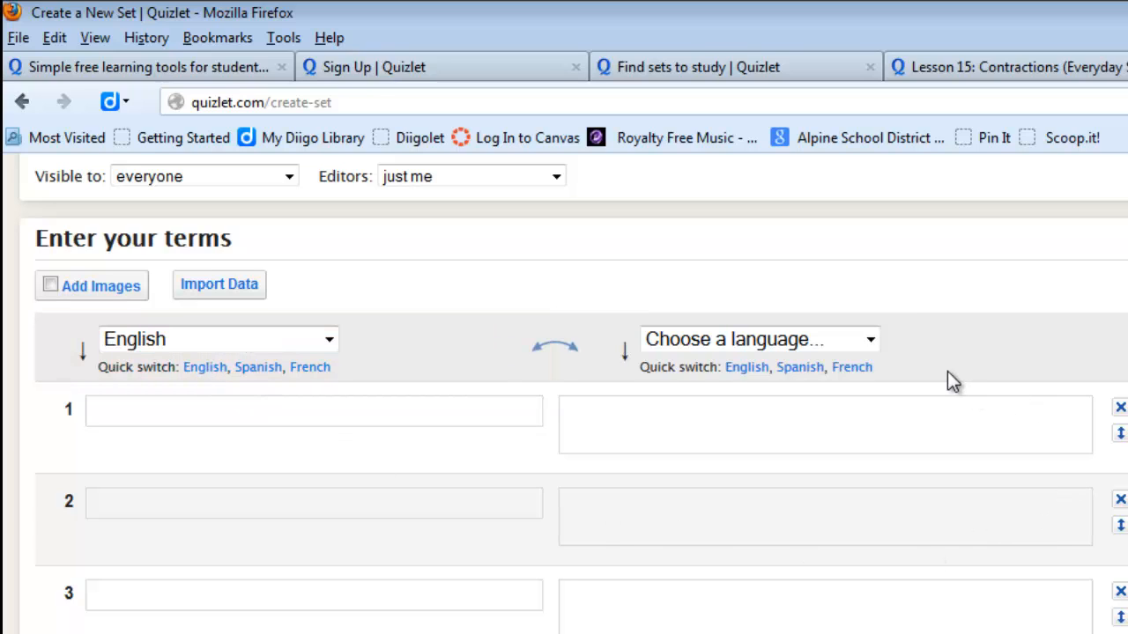
left_click(870, 342)
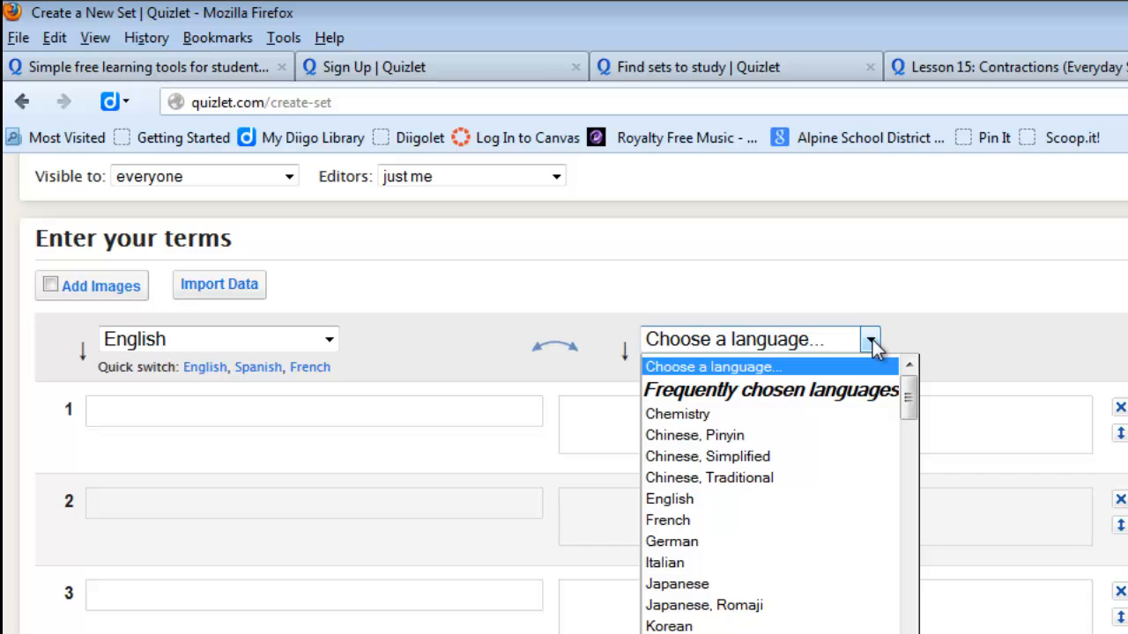
left_click(658, 499)
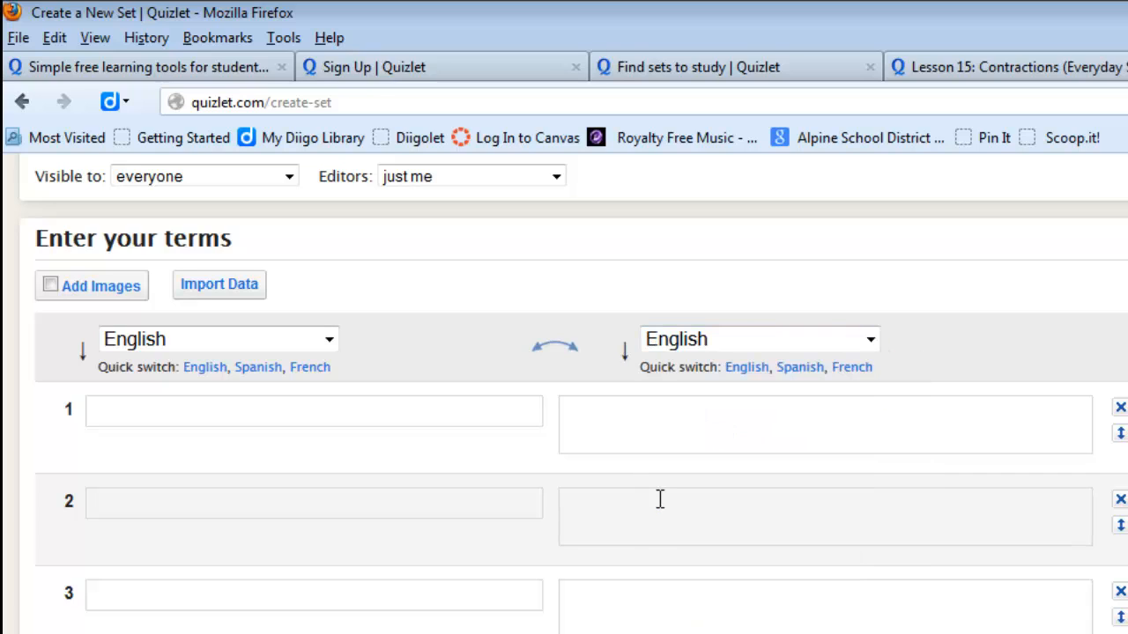
Step: Enter "precipitation" as term 1 and auto-define it as the falling to earth of any form of water
left_click(284, 409)
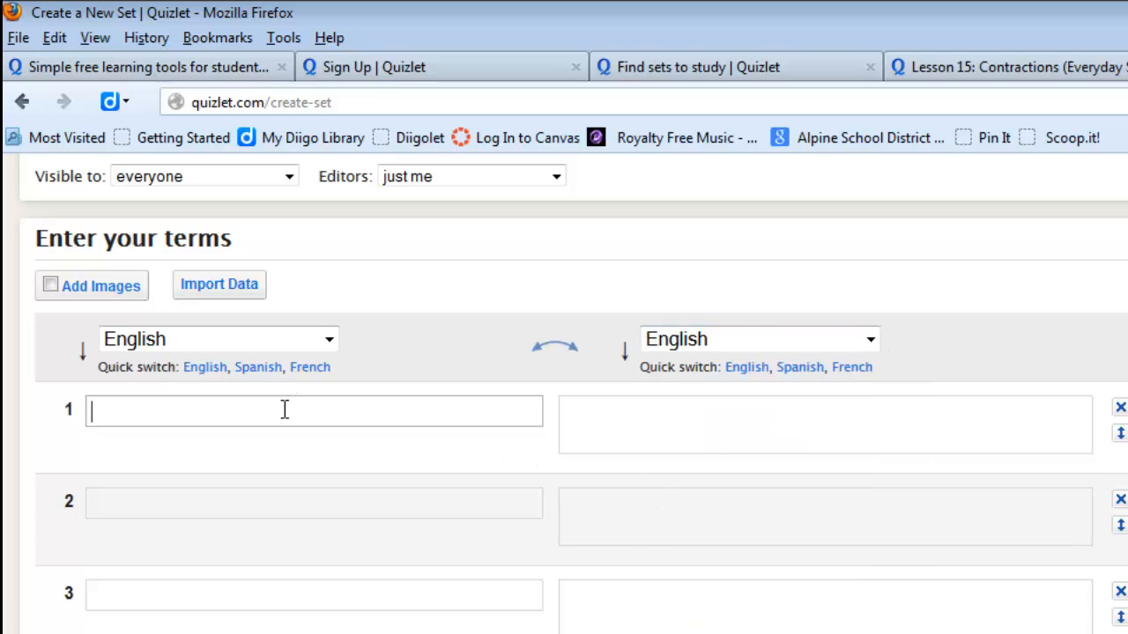
type("pre")
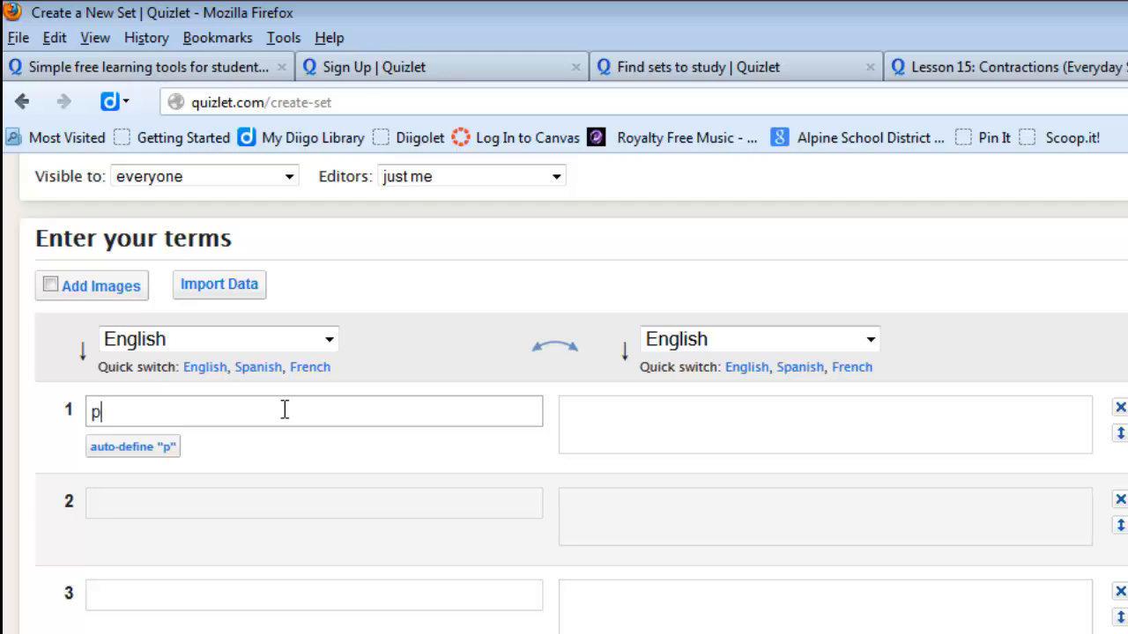
type("cipitation")
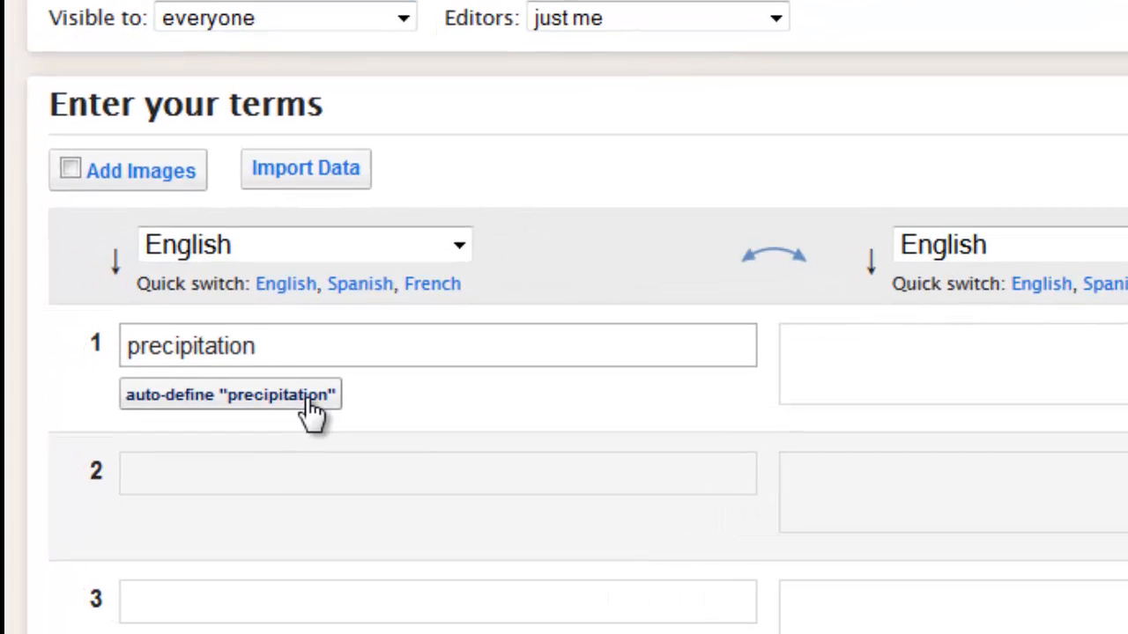
left_click(309, 401)
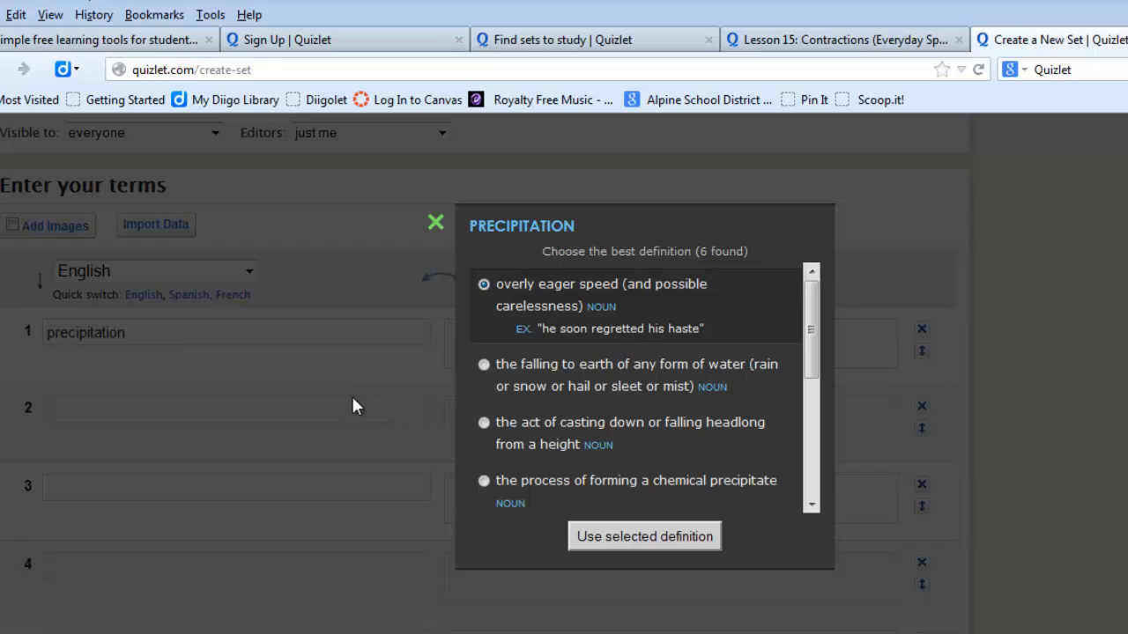
left_click(482, 365)
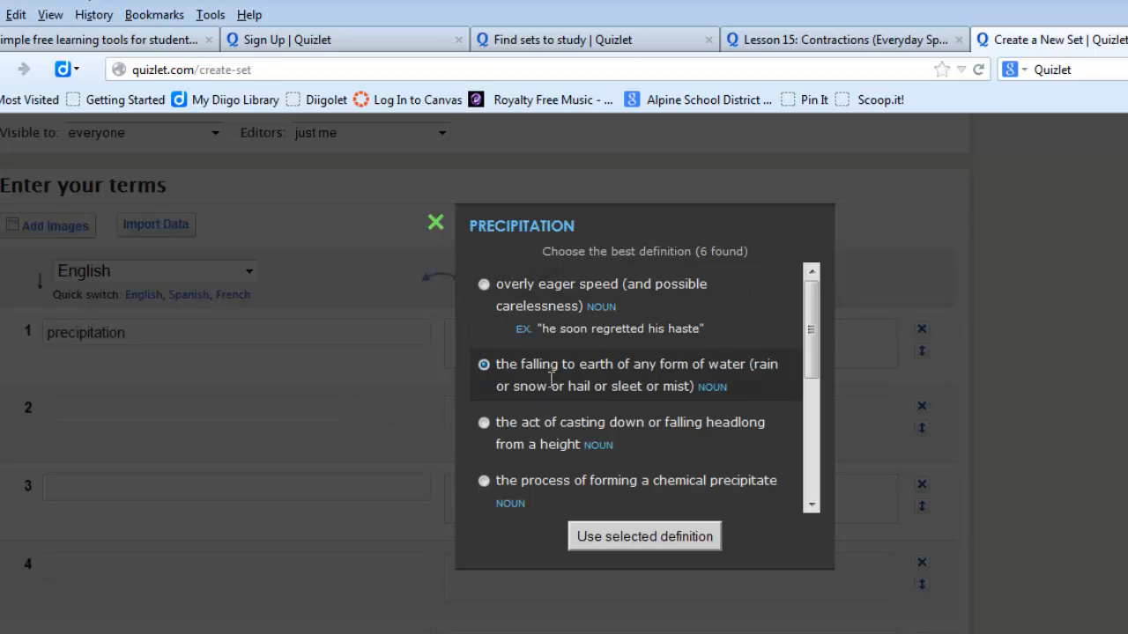
left_click(622, 537)
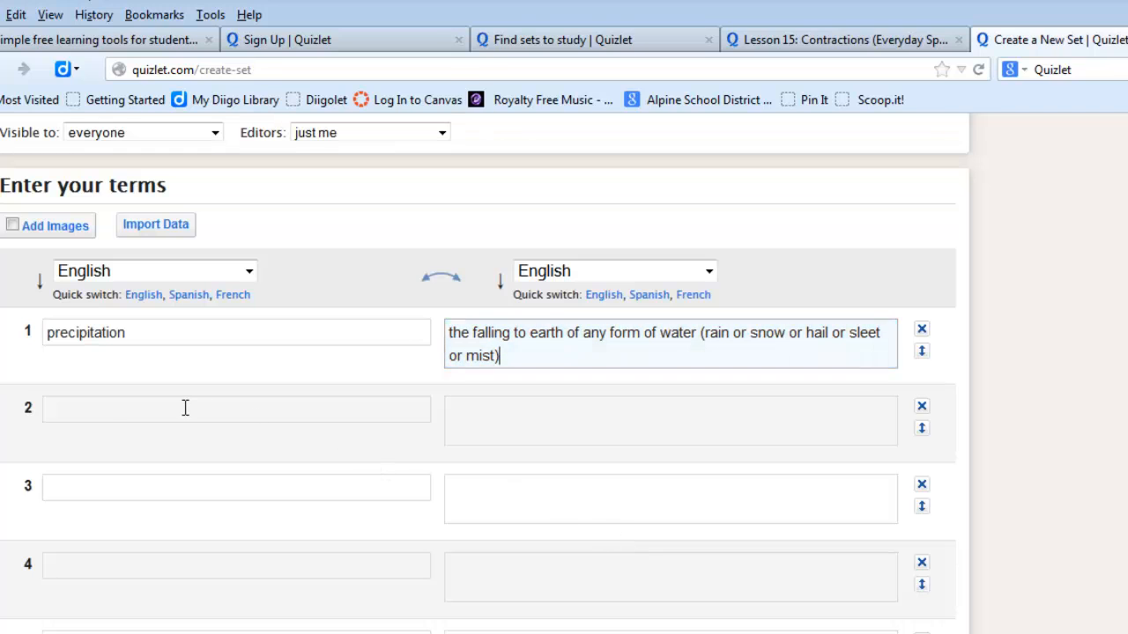
Step: Enter "evaporation" as term 2, dismiss its suggested definitions and define it as "heated water changes from a liquid to a gas"
left_click(184, 407)
type("evaporation")
left_click(132, 445)
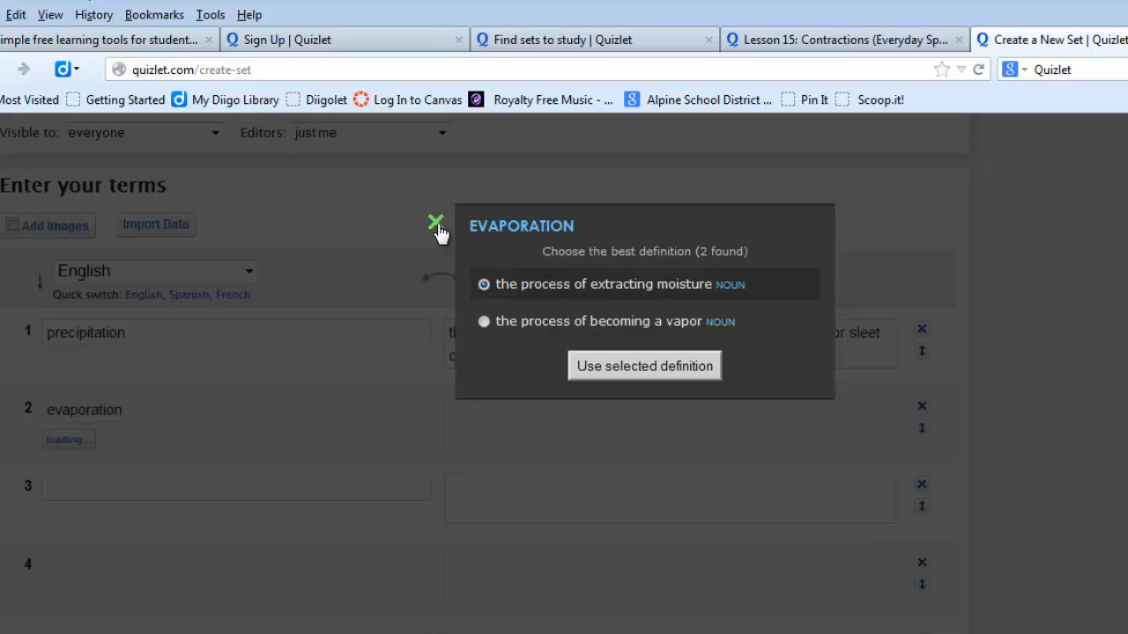
left_click(437, 223)
left_click(518, 420)
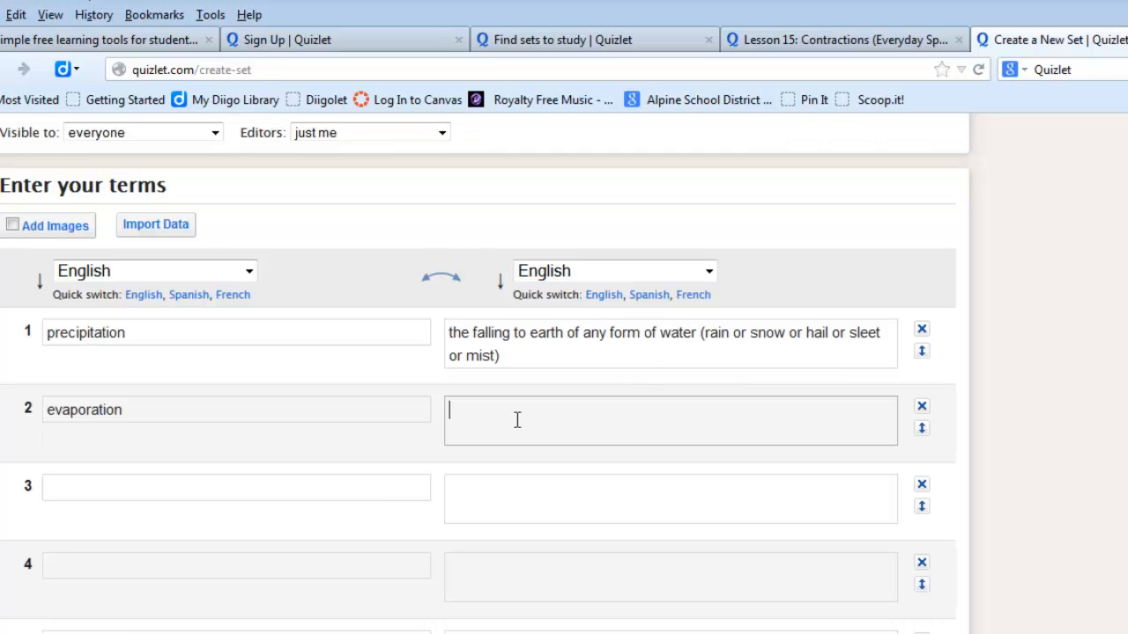
type("heated water changes from a liquid to a gas")
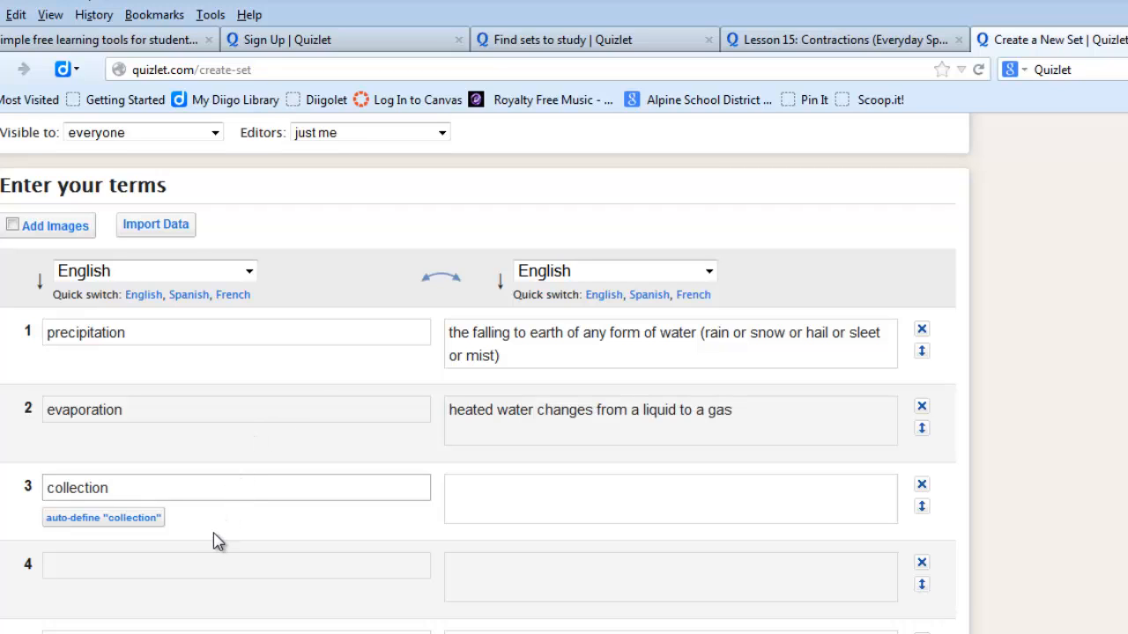
Step: Define term 3, "collection", as "places where water collects"
left_click(509, 489)
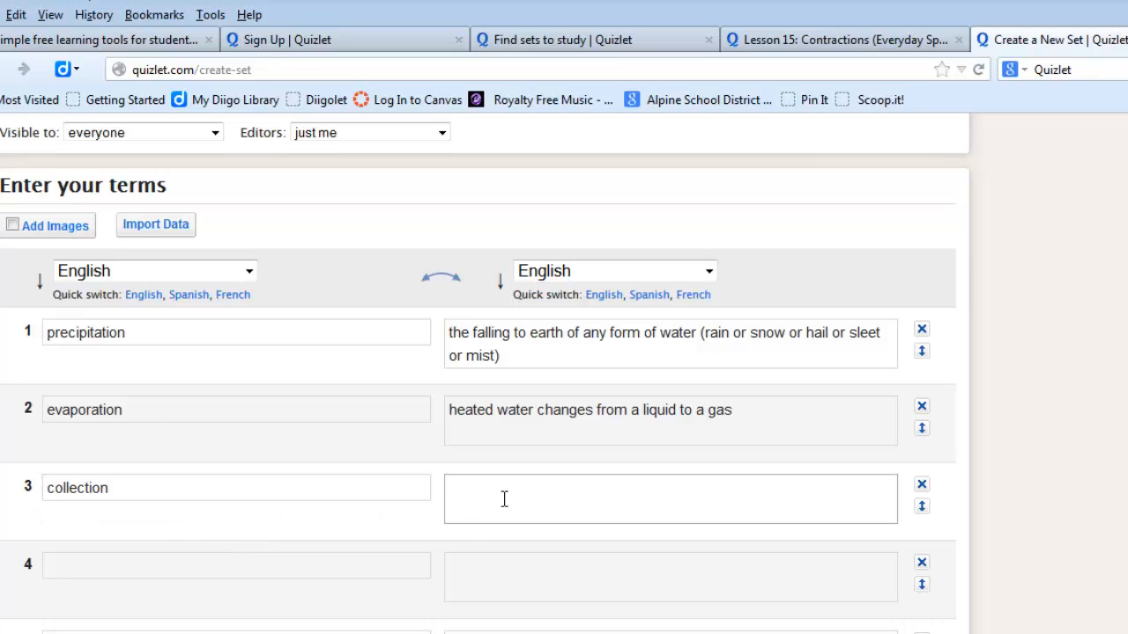
type("pla")
type("ces")
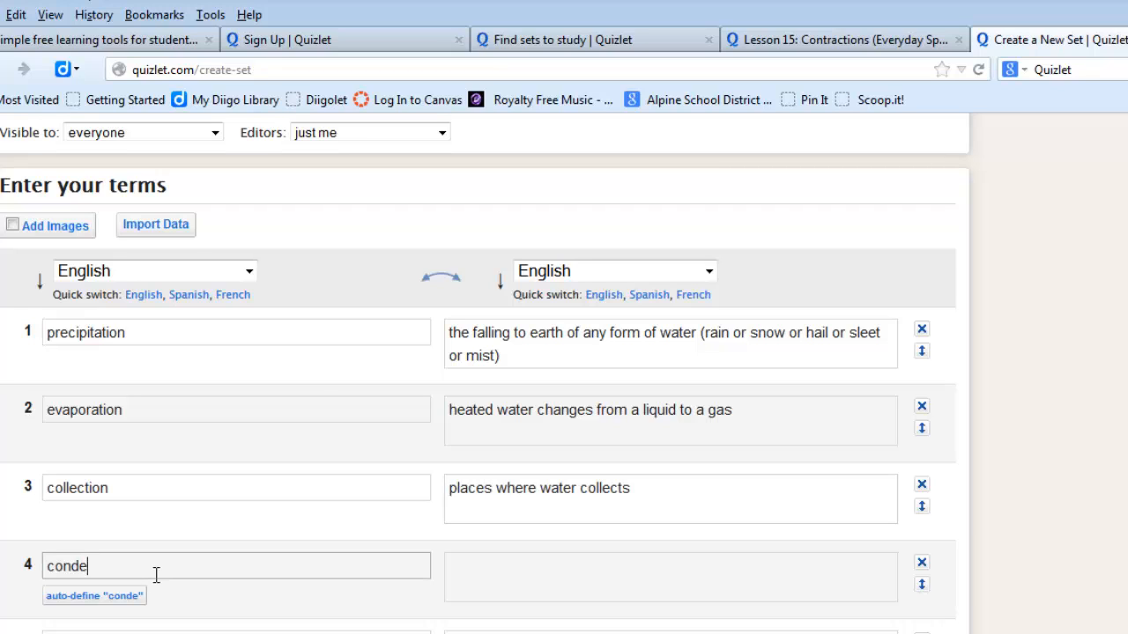
Step: Enter "condensation" as term 4 and auto-define it as "the process of changing from a gaseous to a liquid or solid state"
type("nsation")
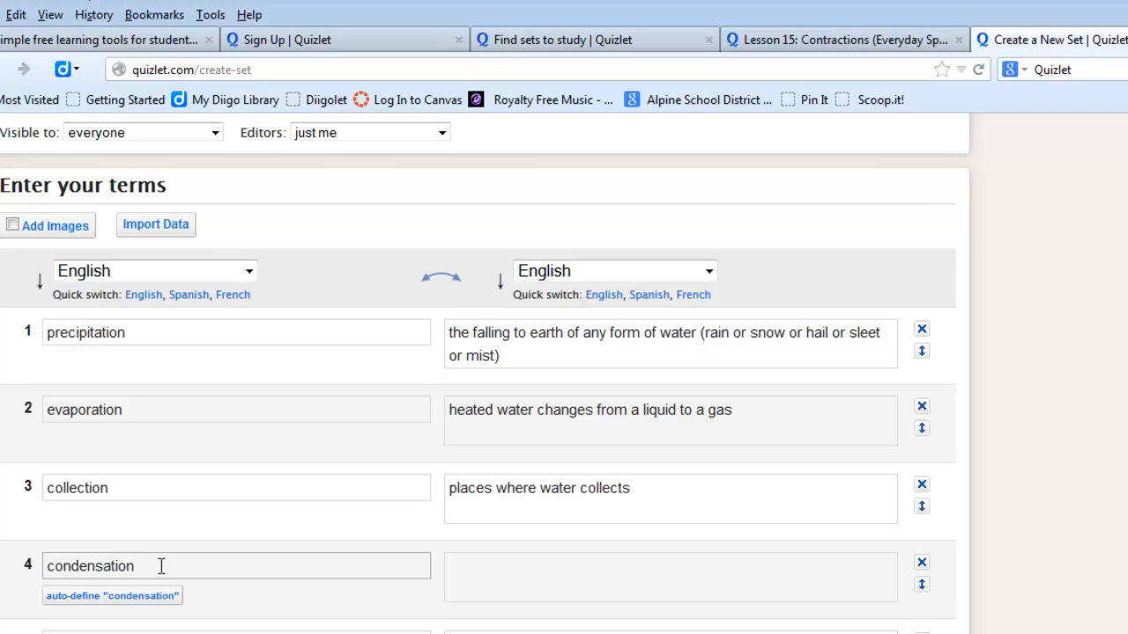
left_click(163, 597)
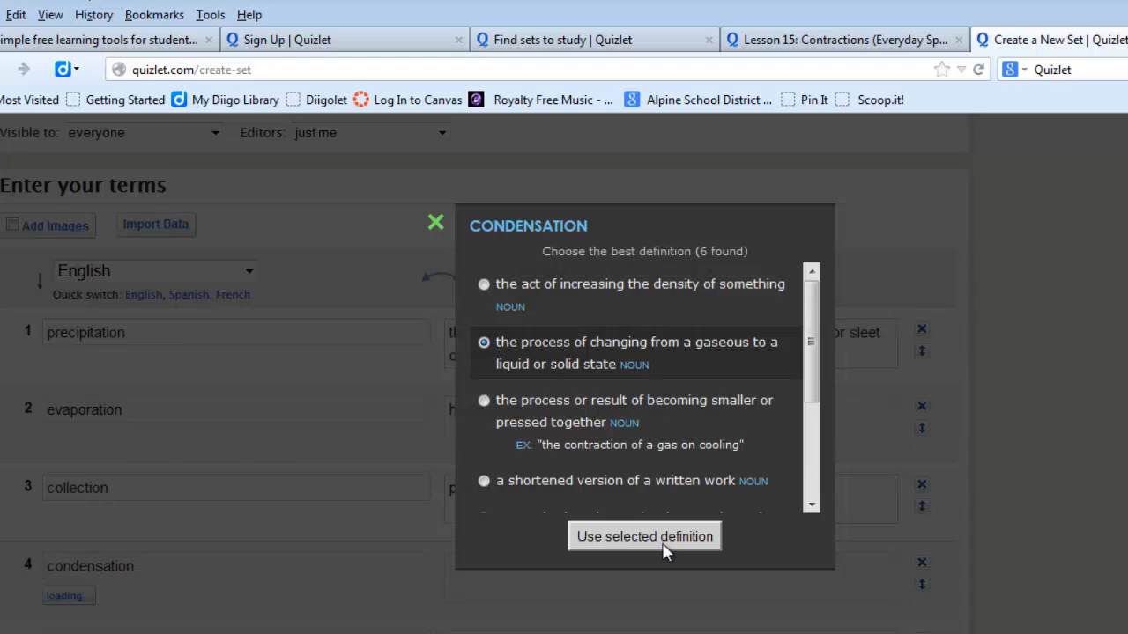
left_click(667, 548)
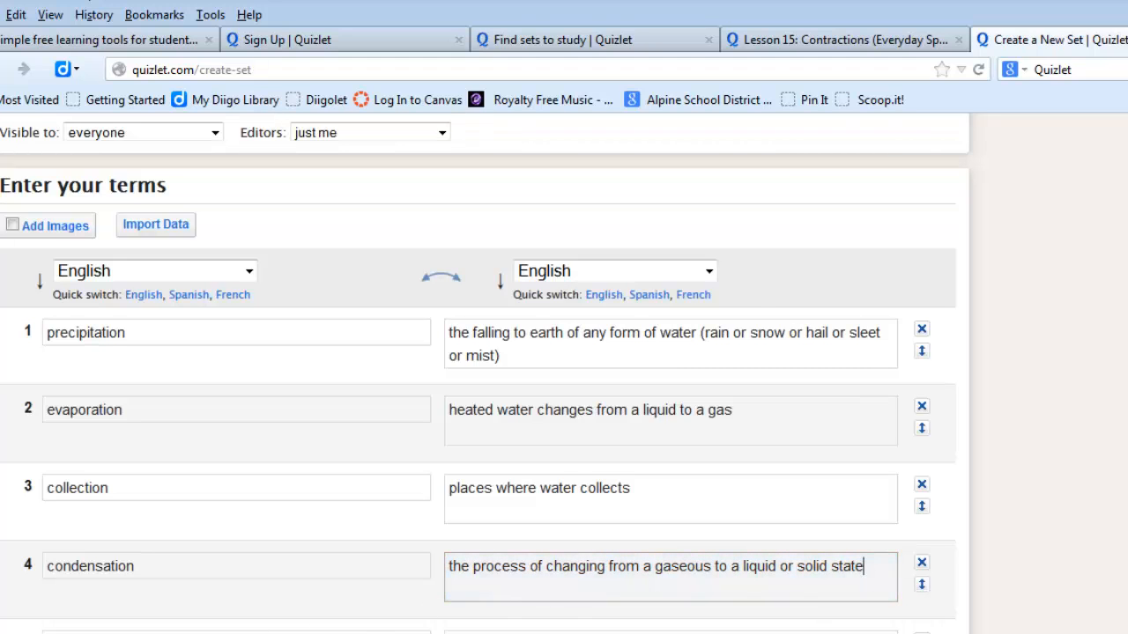
Step: Enter "transpiration" as term 5 and auto-define it as "the emission of water vapor from the leaves of plants"
key("Tab")
type("transpiration")
left_click(140, 633)
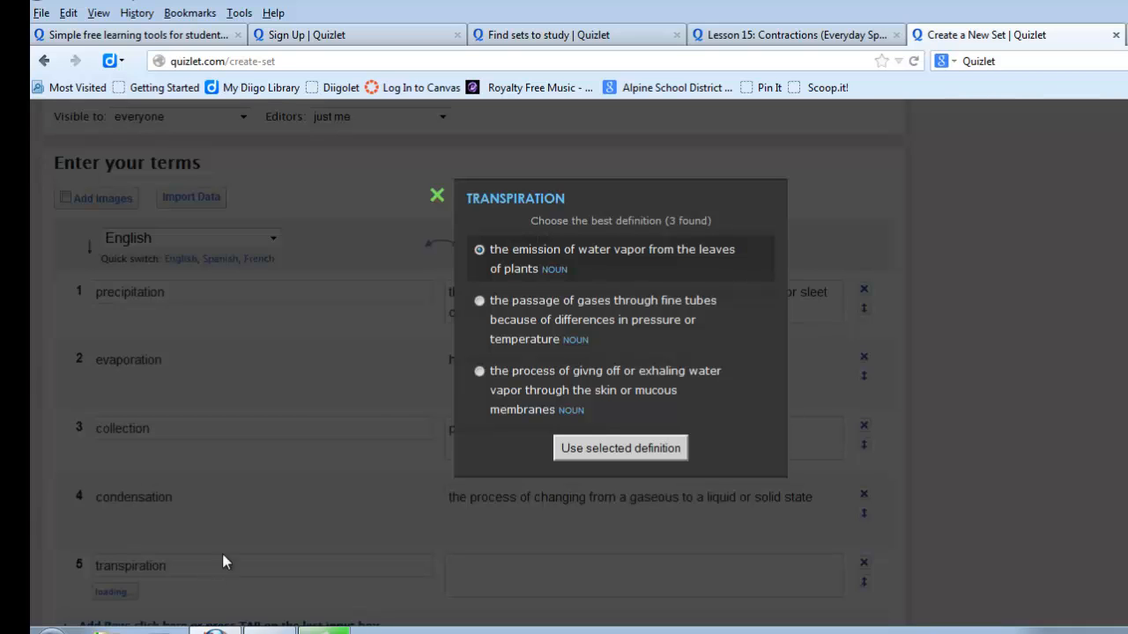
left_click(614, 442)
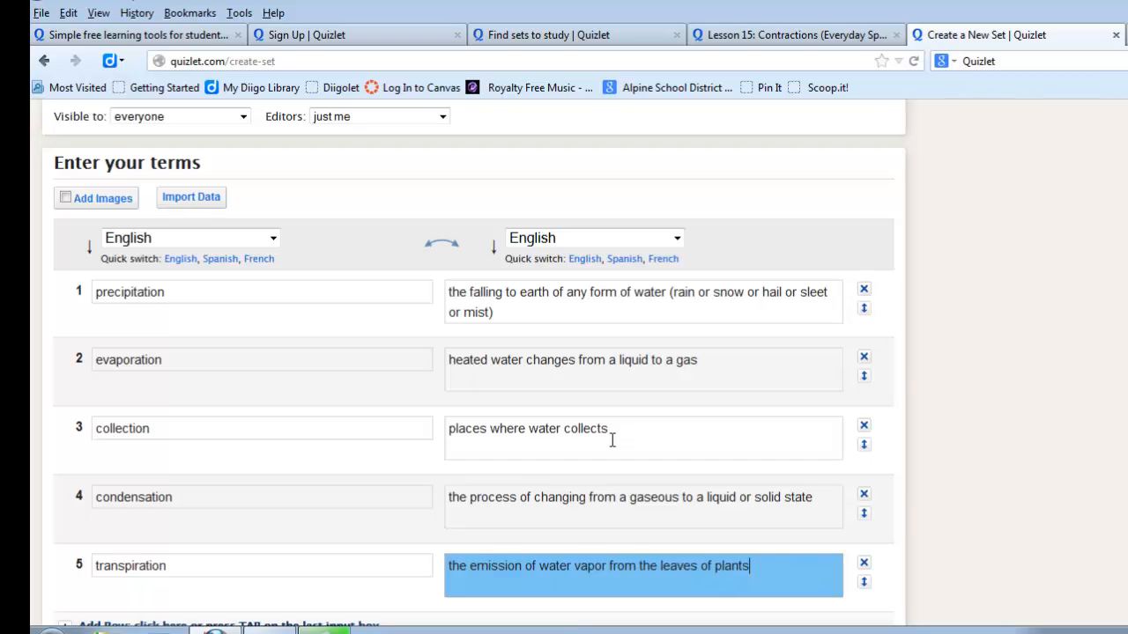
Step: Add a sixth row with "ground water", auto-defined as "underground water that is held in the soil and in pervious rocks"
scroll(315, 432, "down", 3)
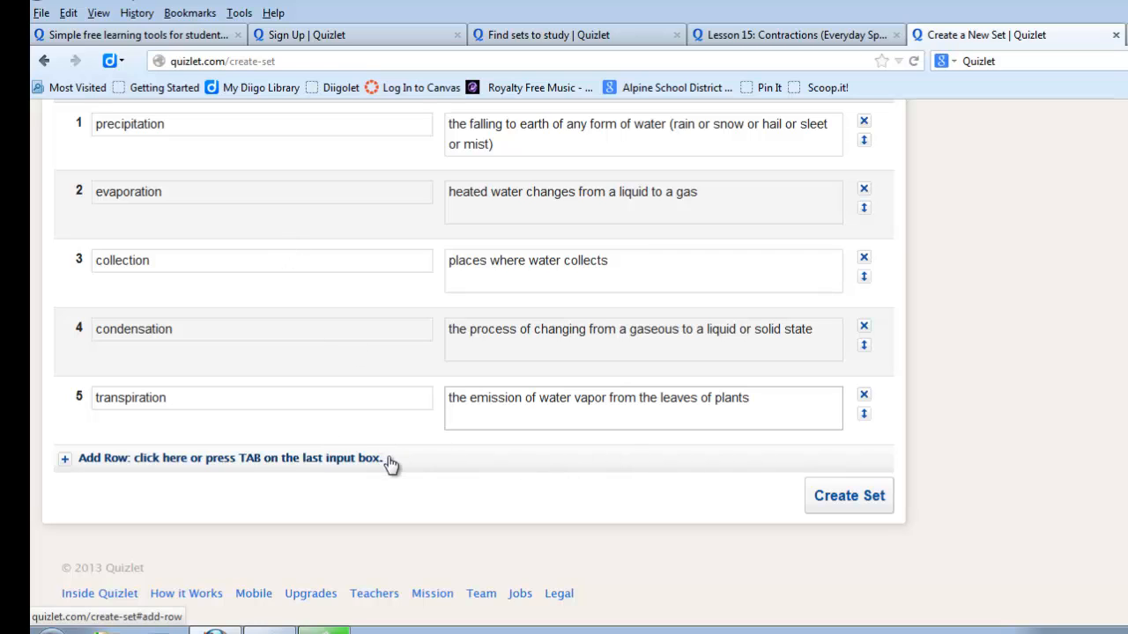
left_click(130, 460)
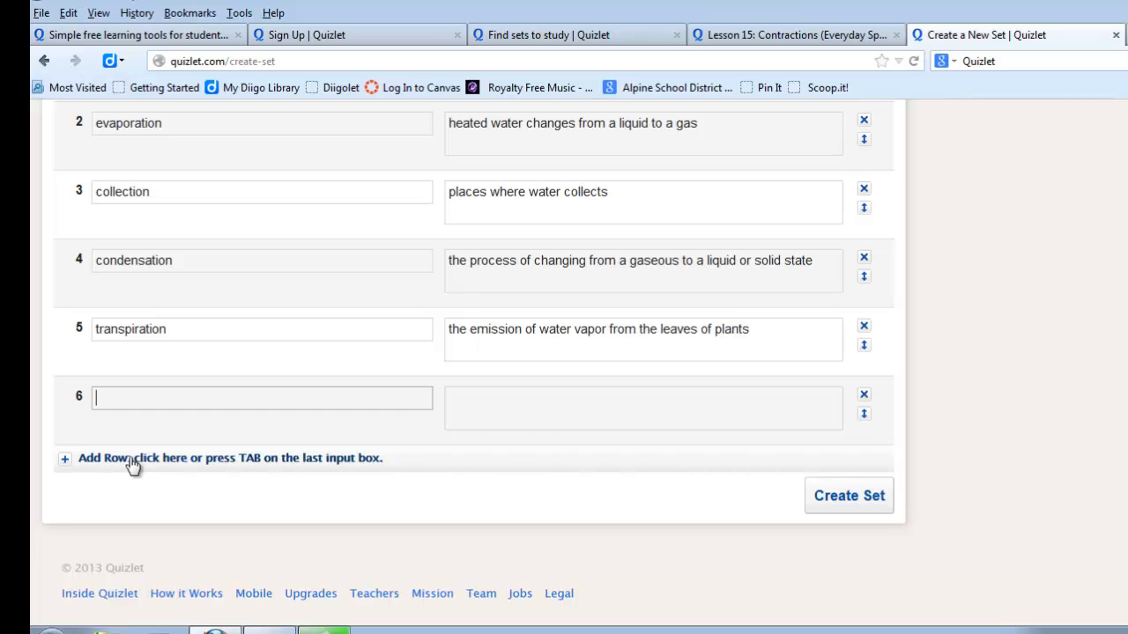
type("ground water")
left_click(159, 428)
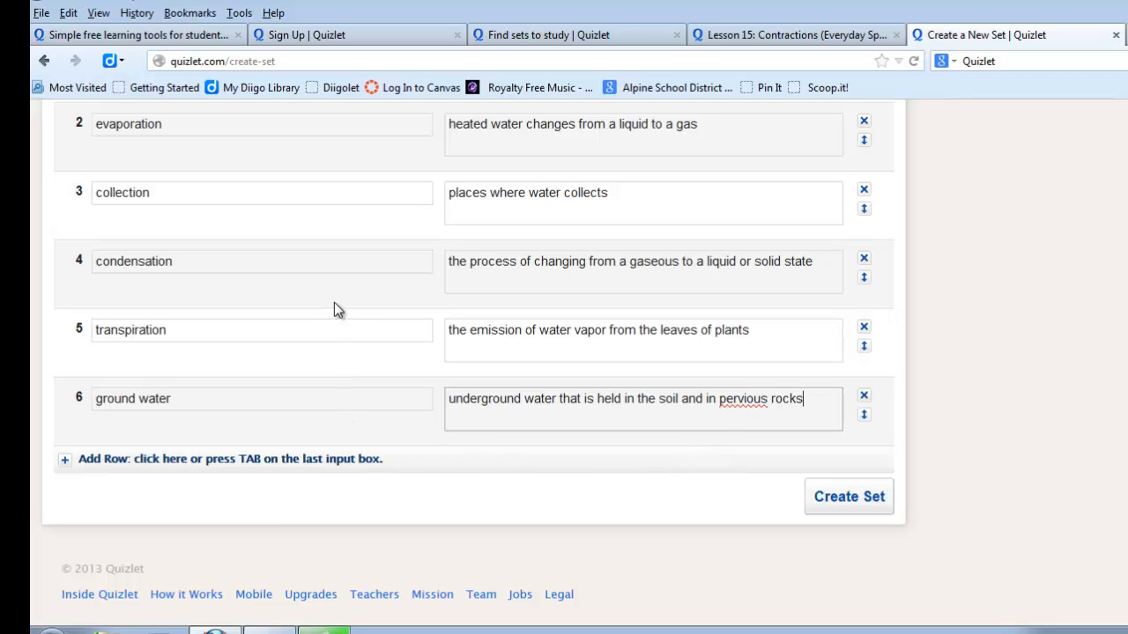
Step: Enable images for the set's terms and try to upload a picture for the precipitation definition
scroll(369, 325, "up", 4)
scroll(368, 324, "down", 2)
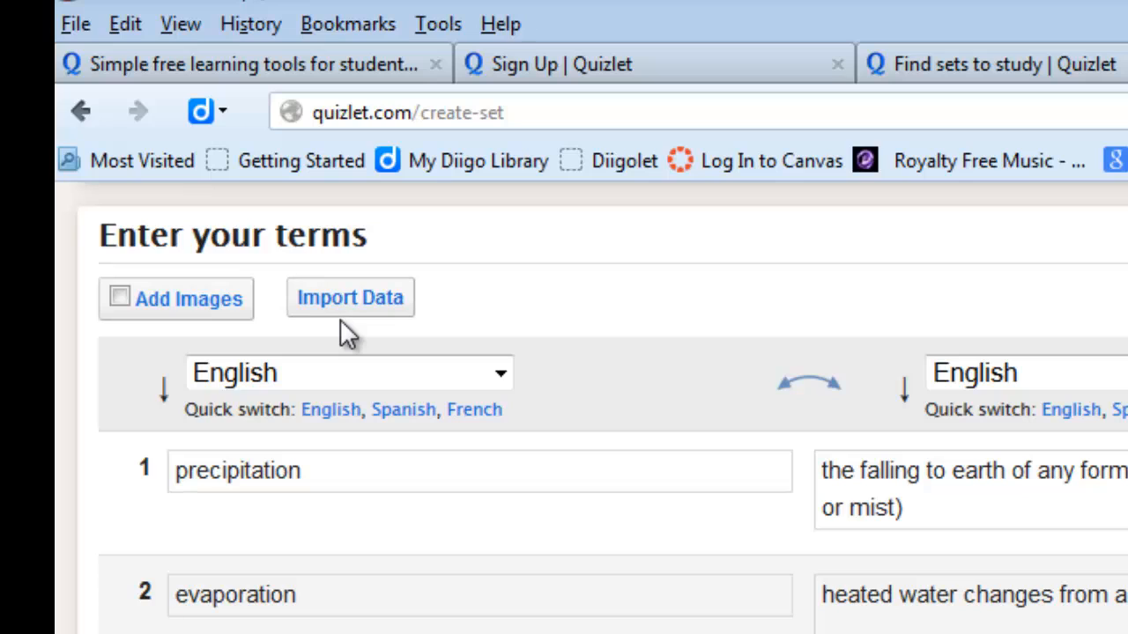
left_click(122, 299)
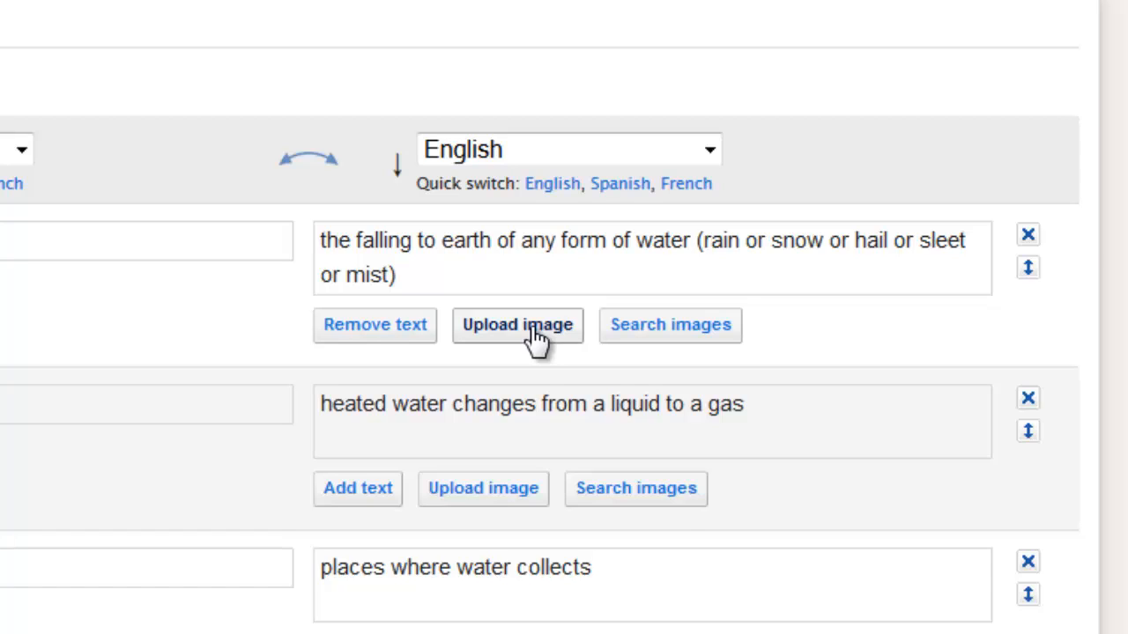
left_click(533, 335)
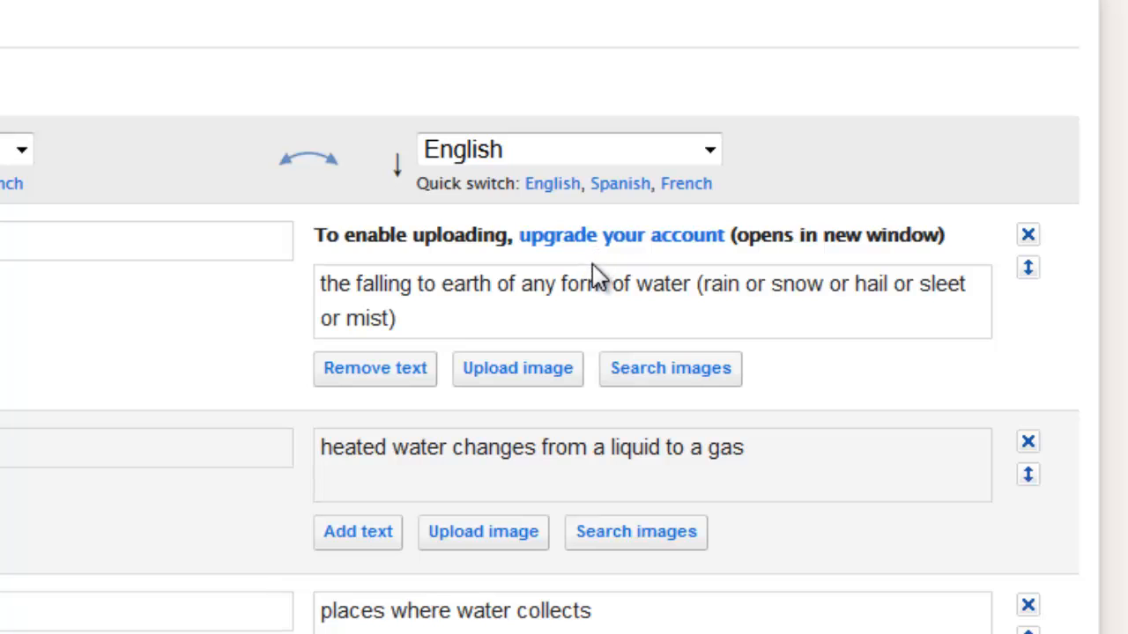
Step: Search images for "precipitation" and add a cloudy-sky landscape picture to the definition of term 1
left_click(670, 371)
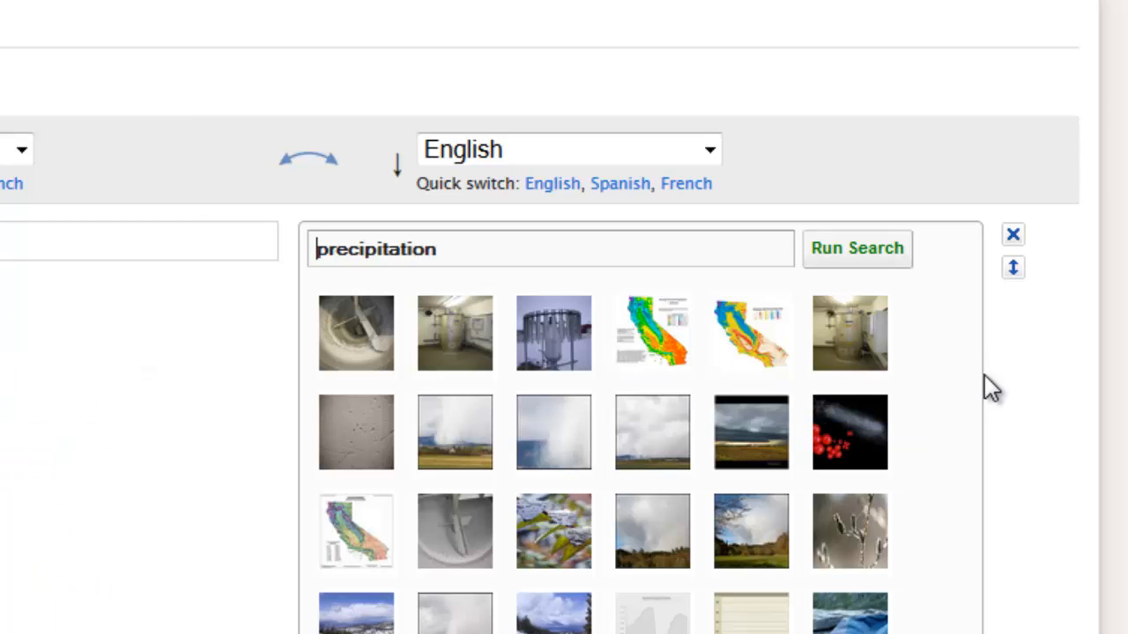
scroll(984, 374, "down", 3)
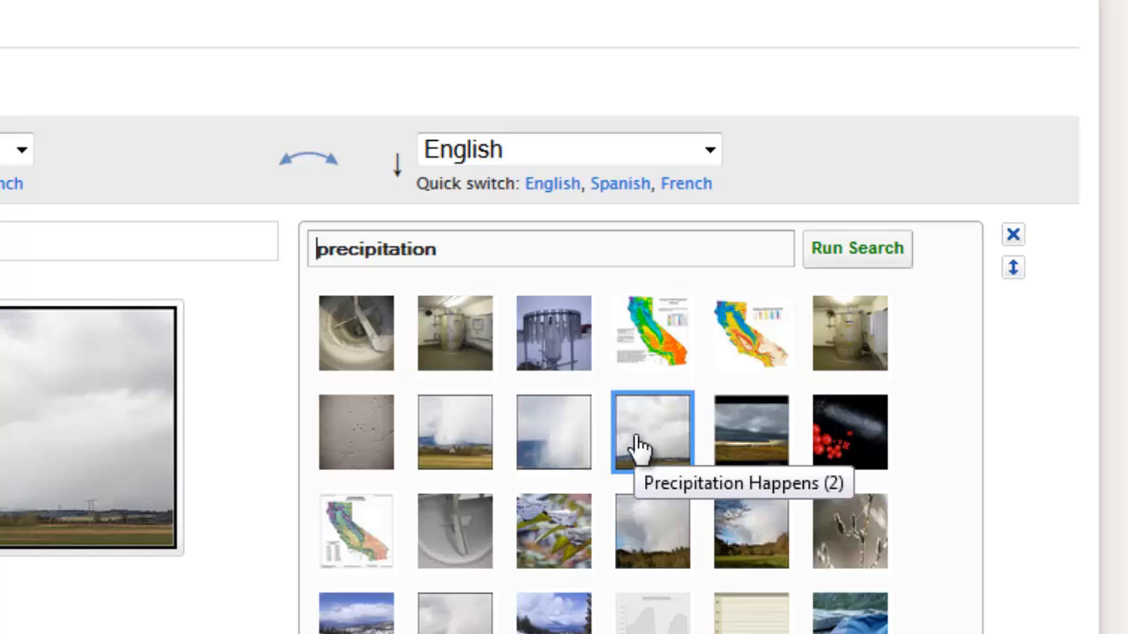
left_click(638, 450)
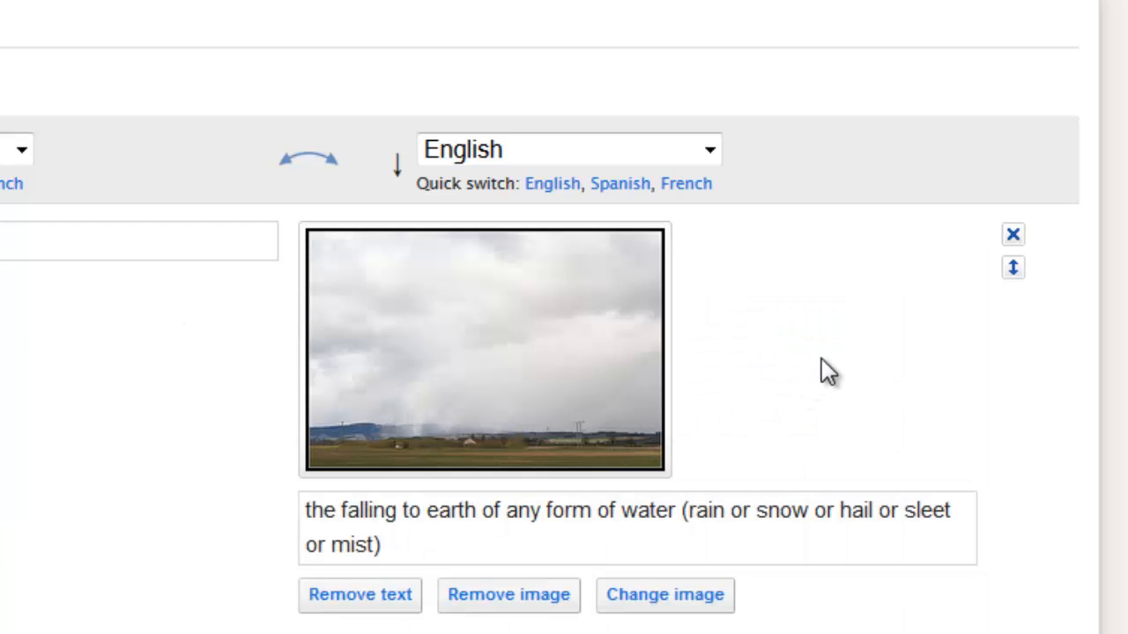
Step: Search images for "evaporation" on term 2, and delete the evaporation row without choosing a picture
scroll(821, 359, "down", 4)
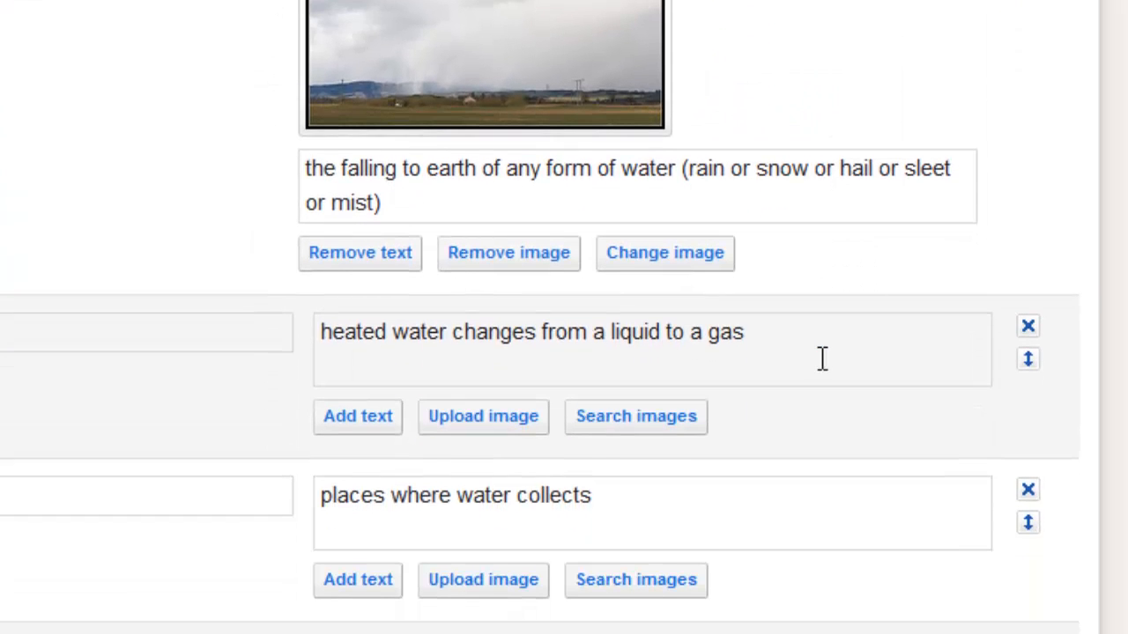
left_click(646, 425)
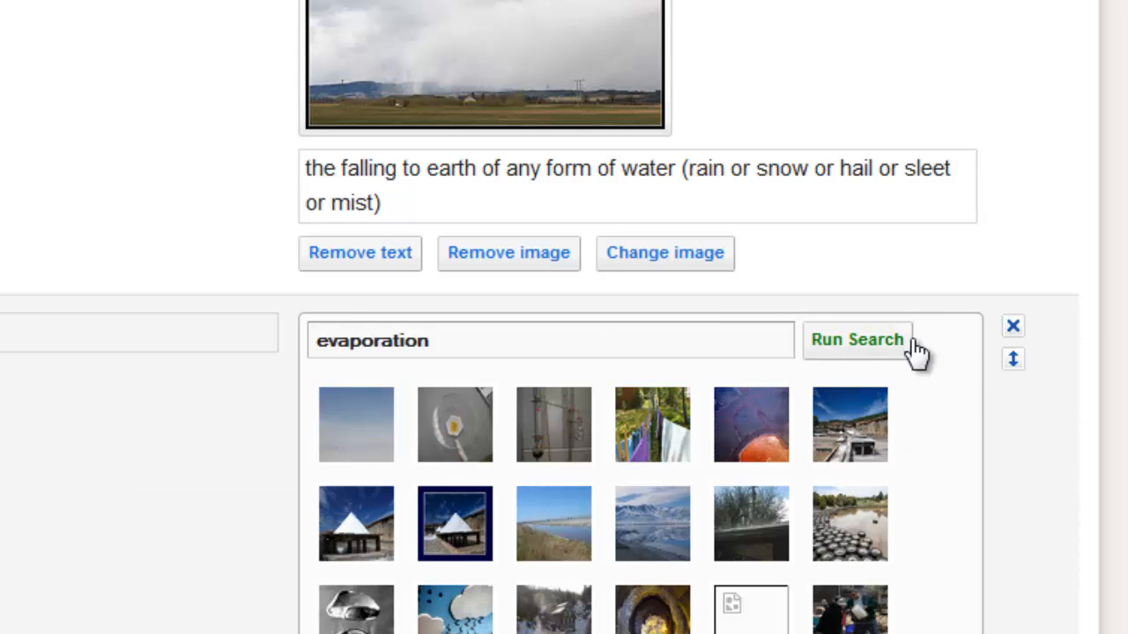
scroll(966, 388, "up", 2)
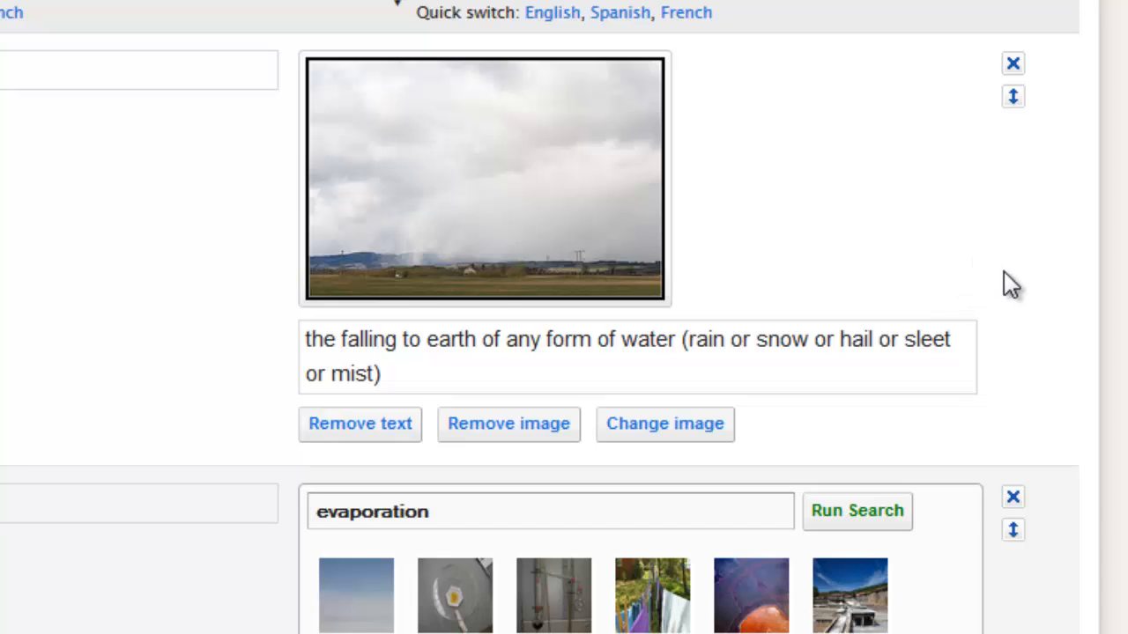
left_click(1017, 499)
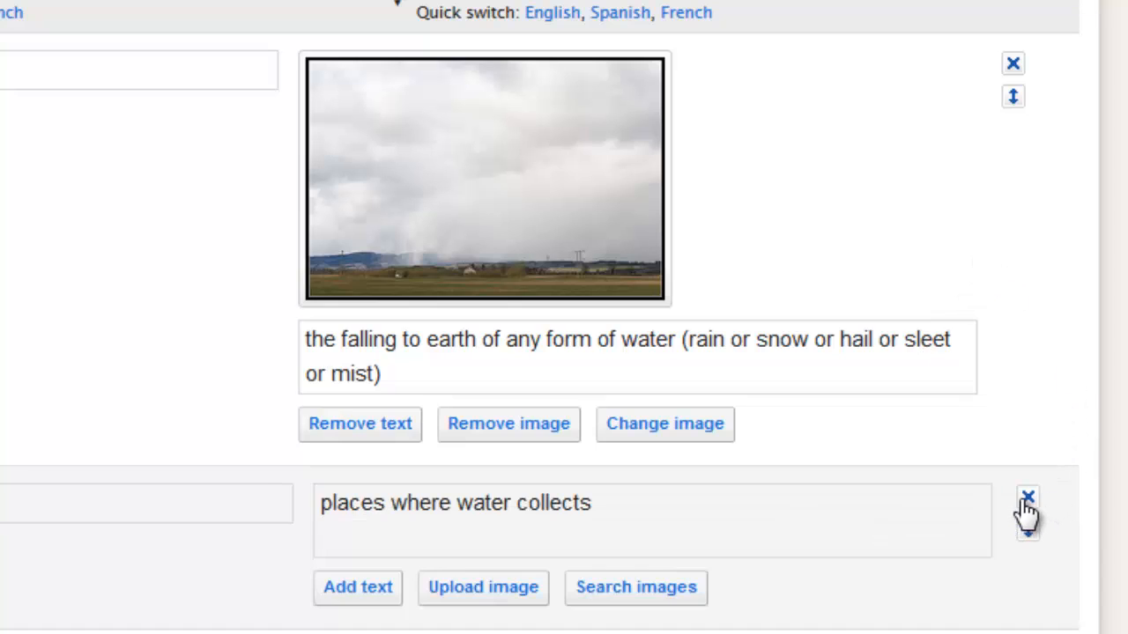
Step: Create the Water Cycle set from the entered terms and view its study modes and games
scroll(1032, 244, "down", 2)
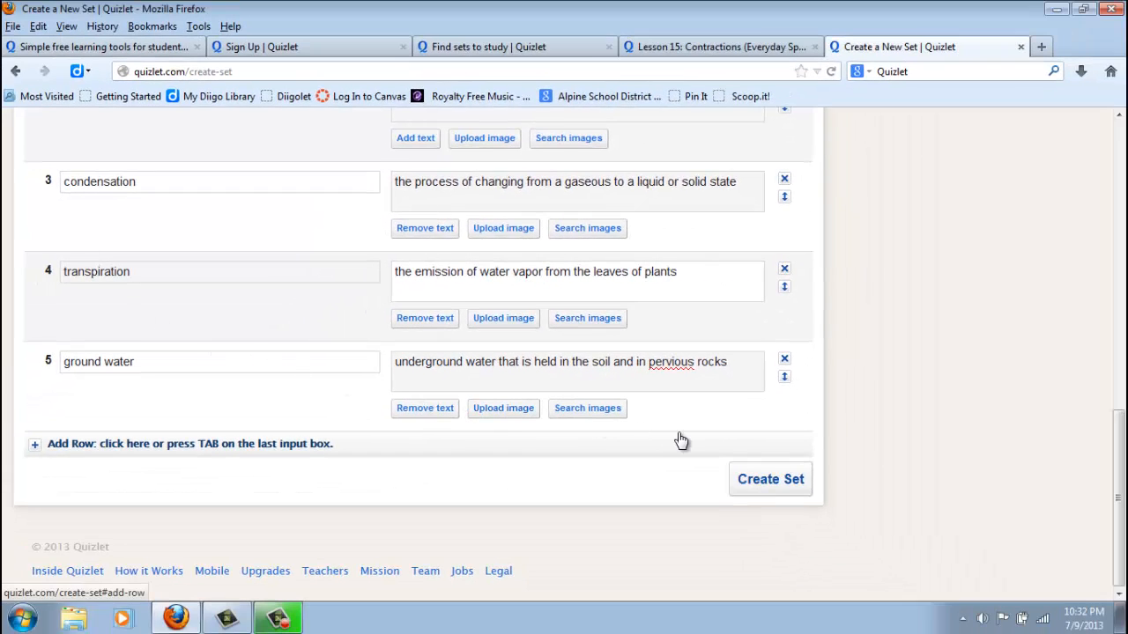
left_click(765, 487)
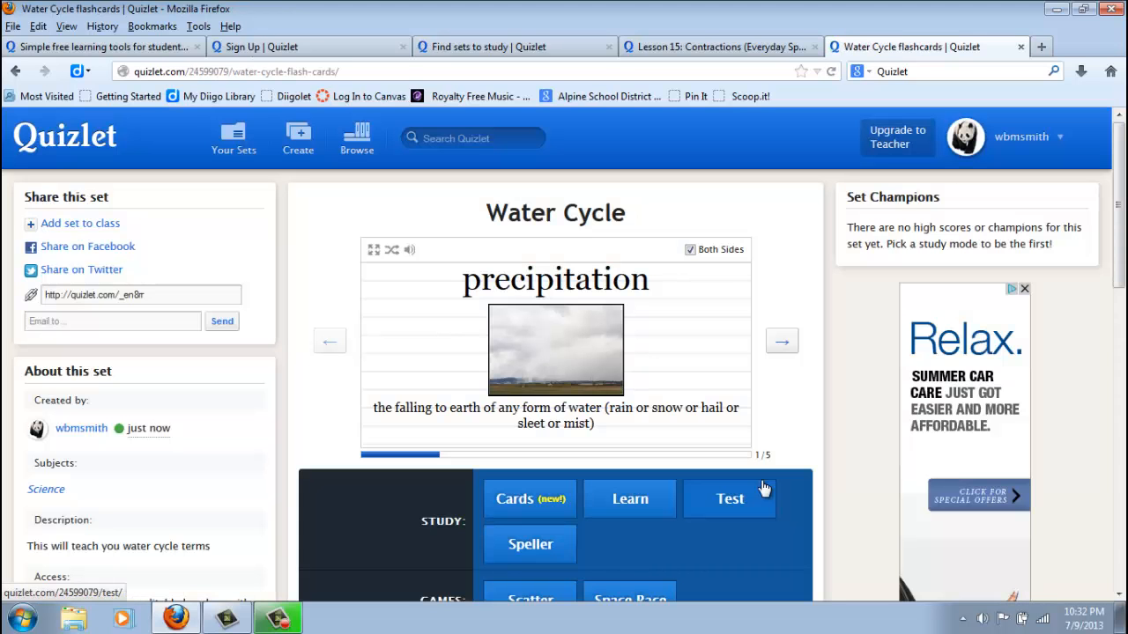
scroll(308, 273, "down", 7)
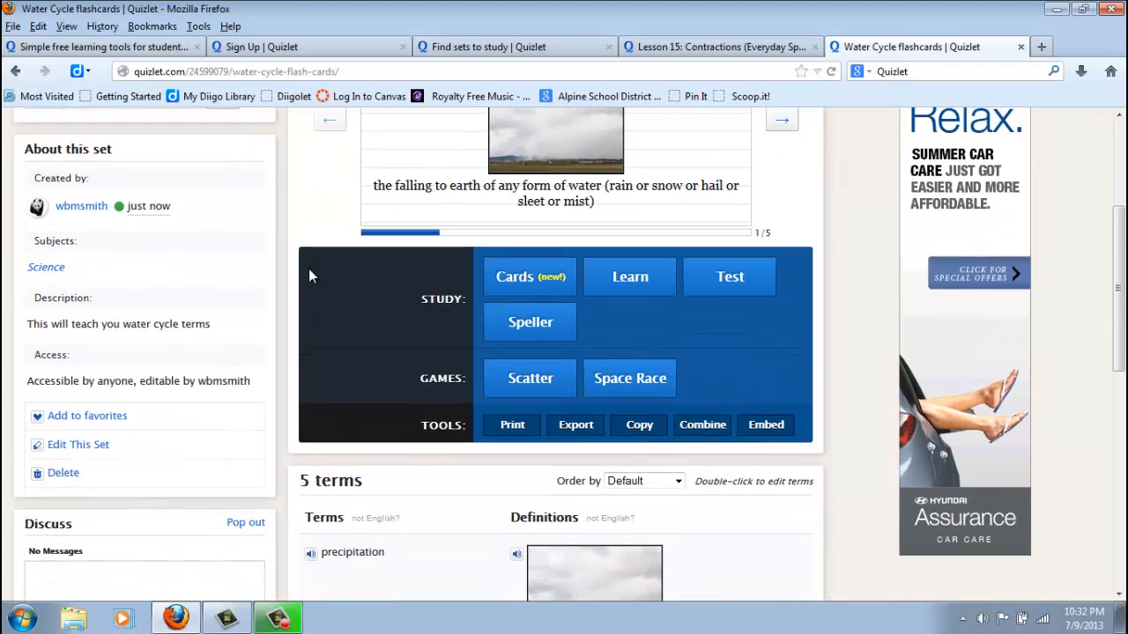
Step: Post "In which parts of the water cycle can you see the effects of a drought?" in the set's discussion
scroll(295, 282, "down", 4)
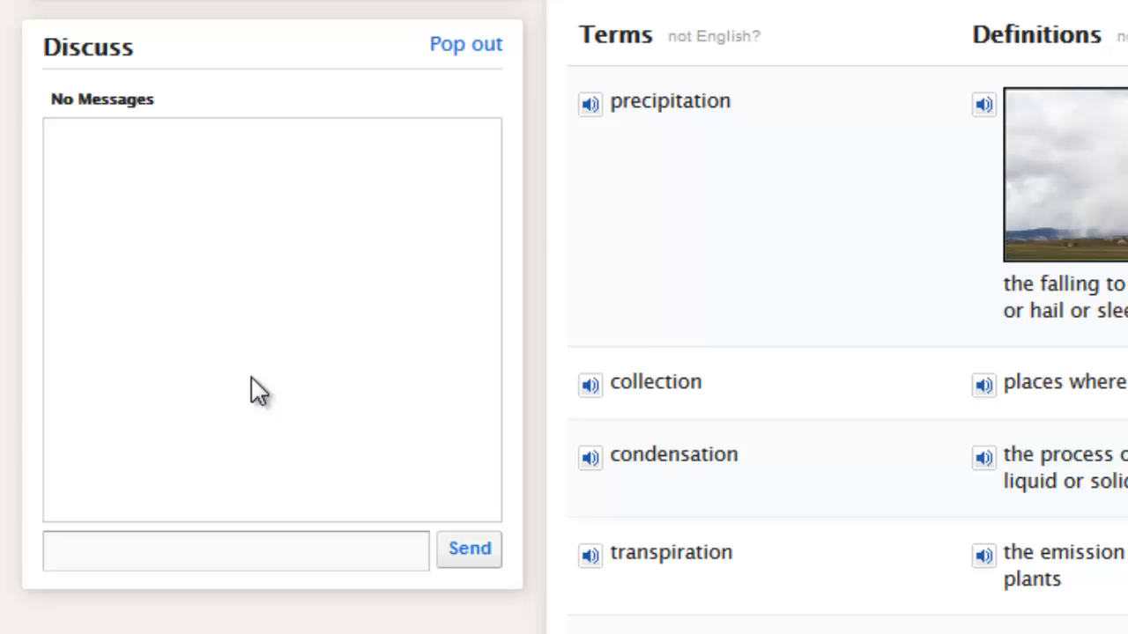
type("In which parts of the water cycle can you see the effects of a drought?")
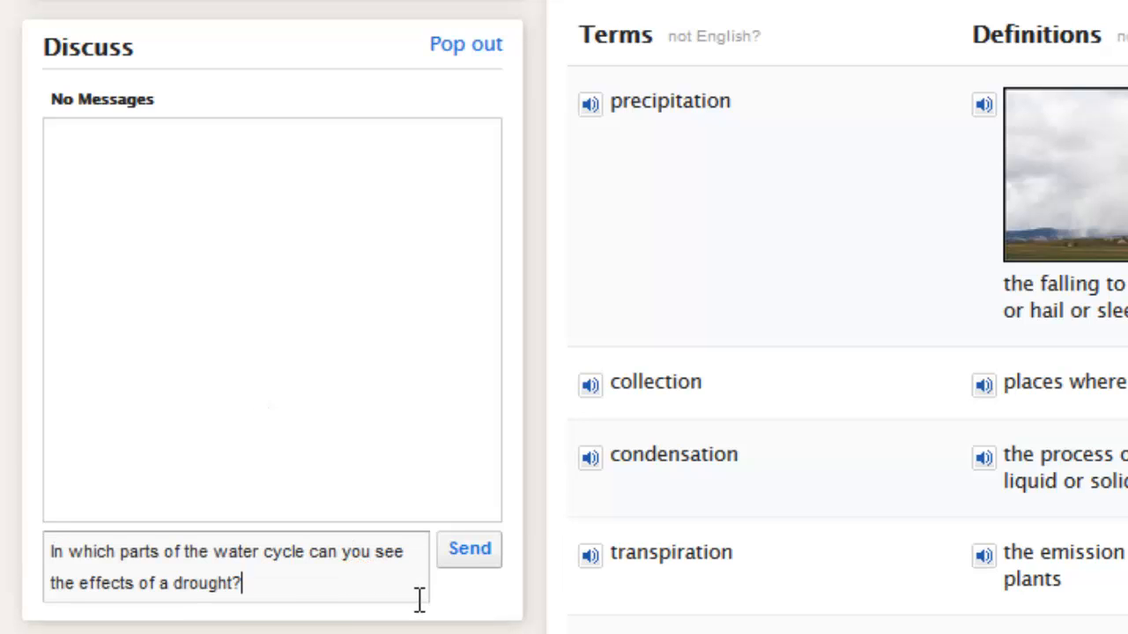
left_click(469, 555)
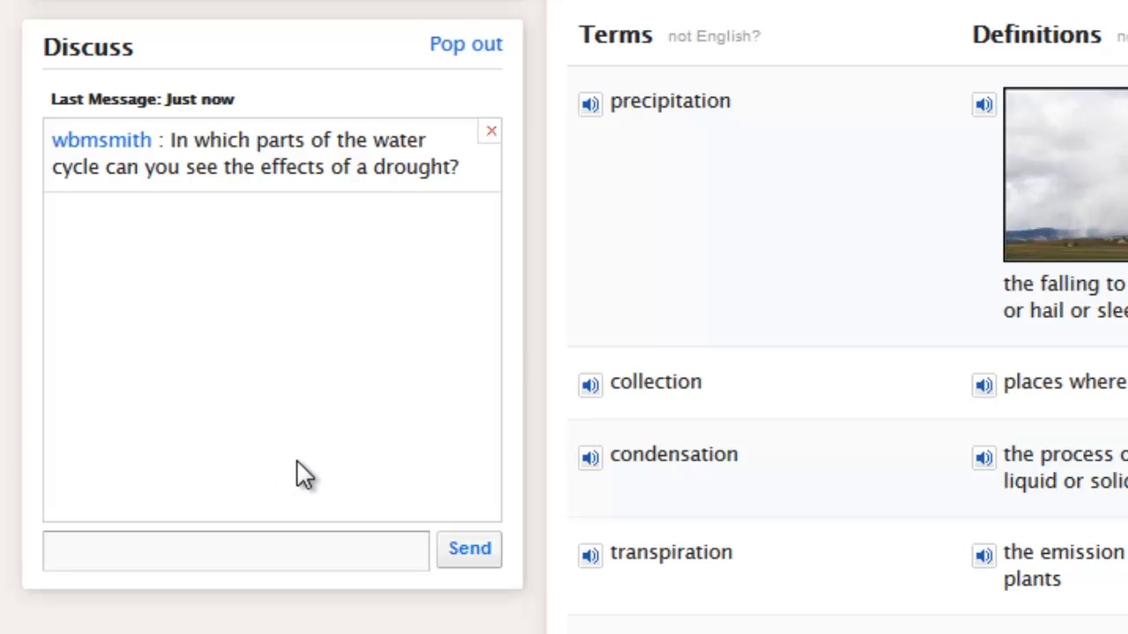
Step: Go to the overview of your own sets and start adding a class
scroll(294, 496, "up", 10)
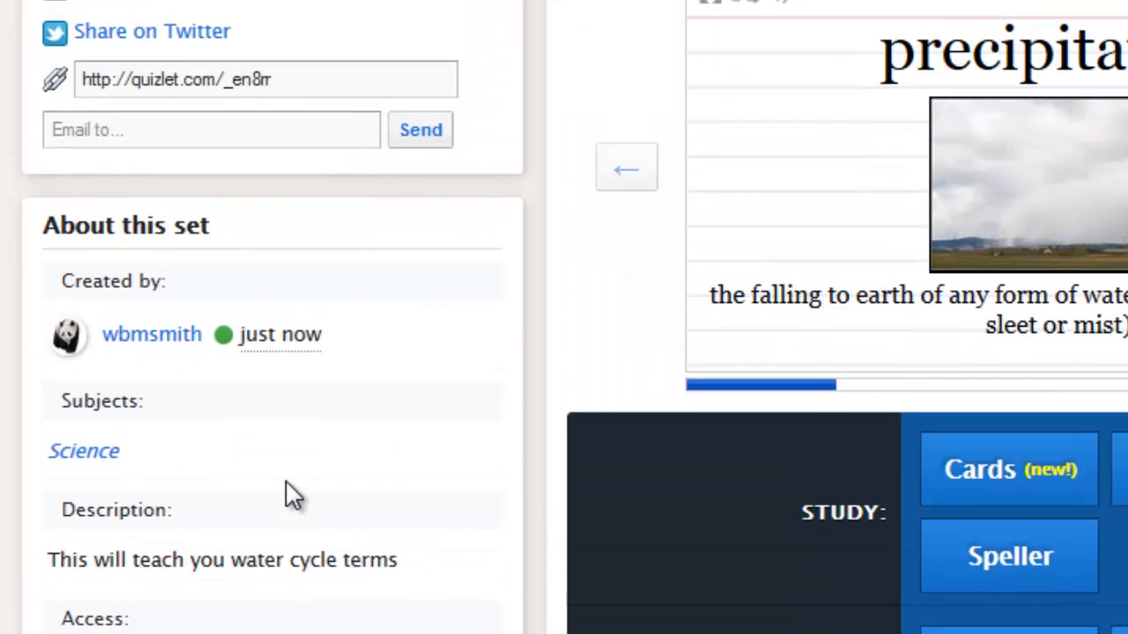
scroll(284, 497, "up", 3)
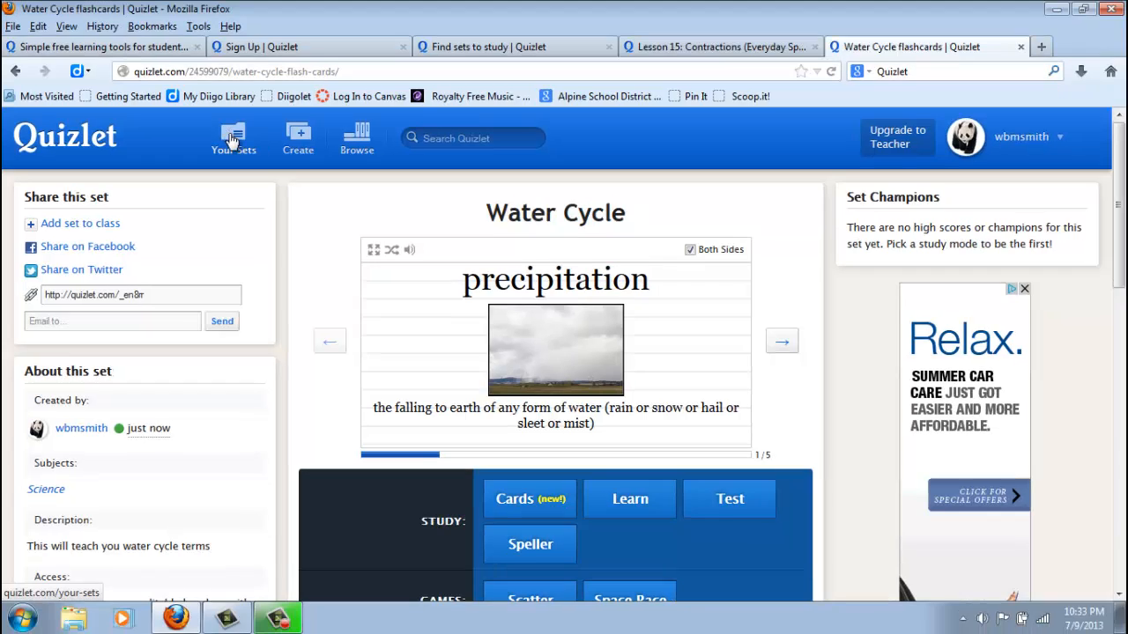
left_click(232, 141)
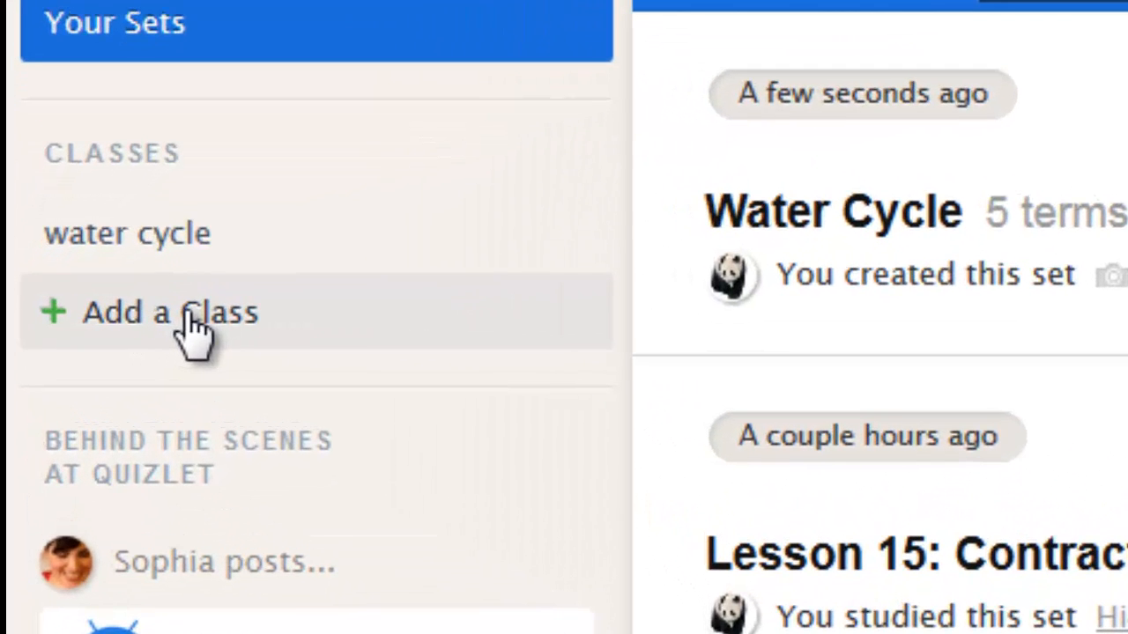
left_click(189, 319)
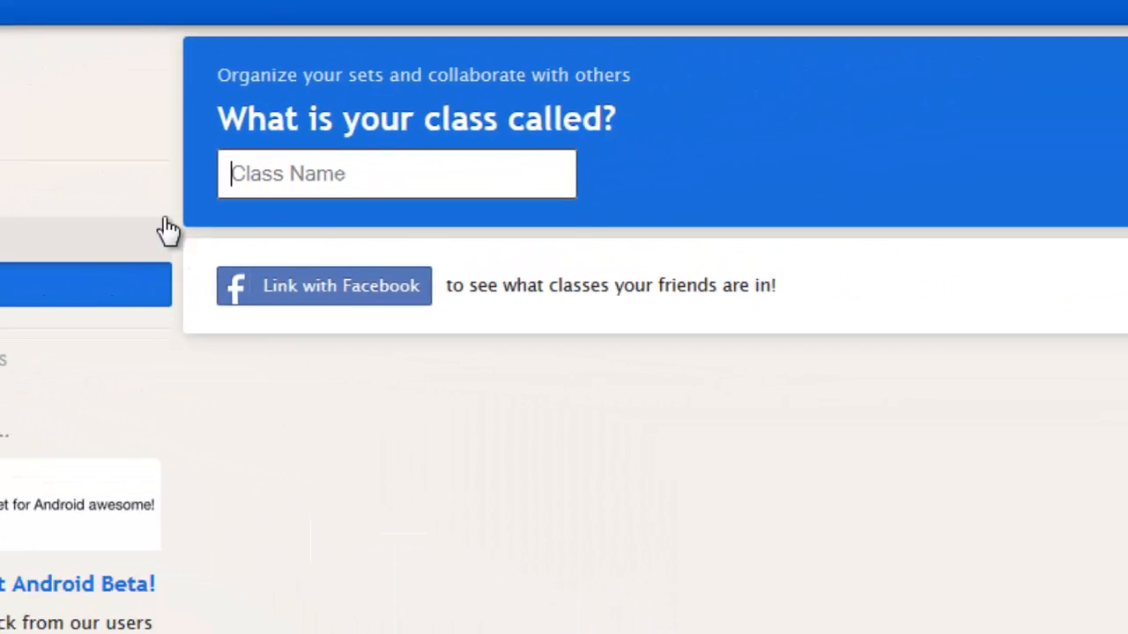
Step: Enter "Water Cycle" as the class name and choose to create it as a new class
left_click(357, 192)
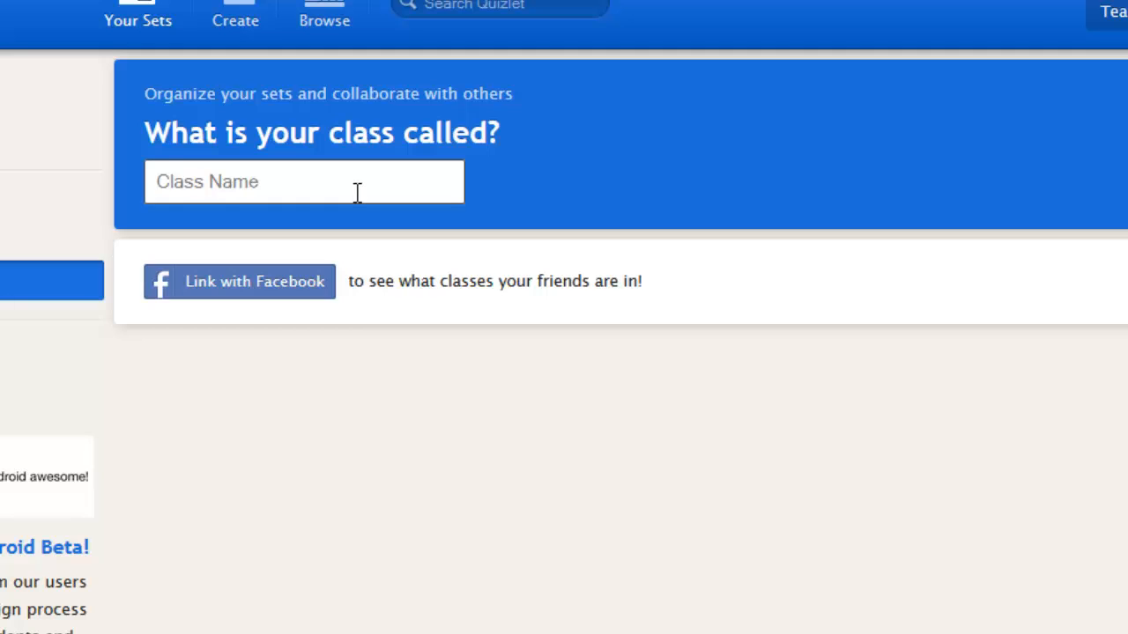
type("water")
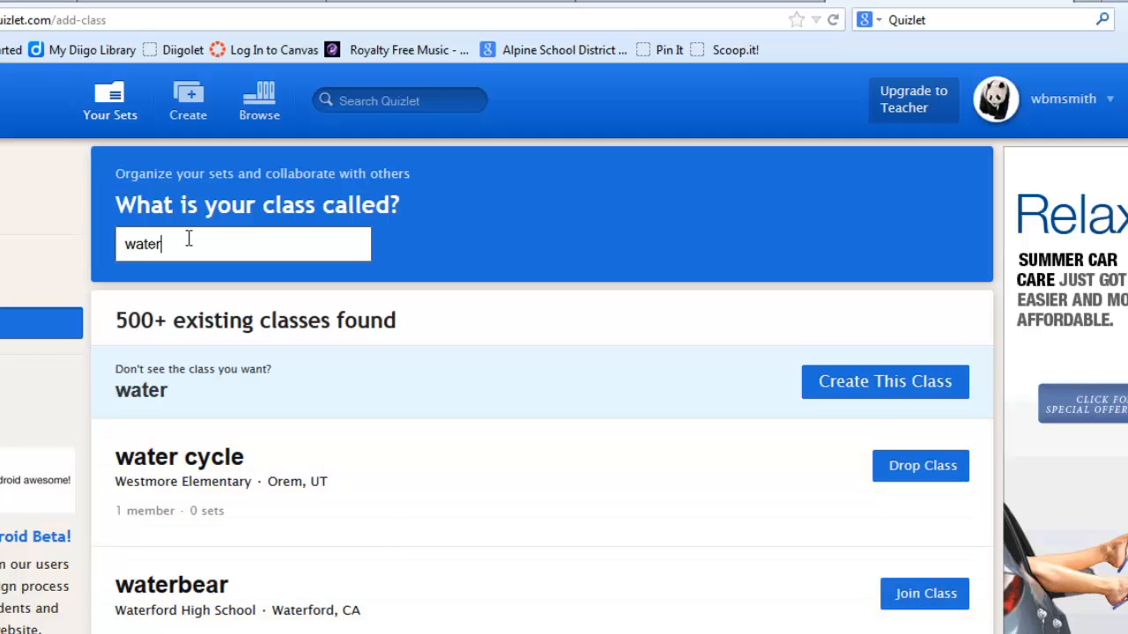
left_click_drag(188, 238, 121, 250)
type("Water Cycle")
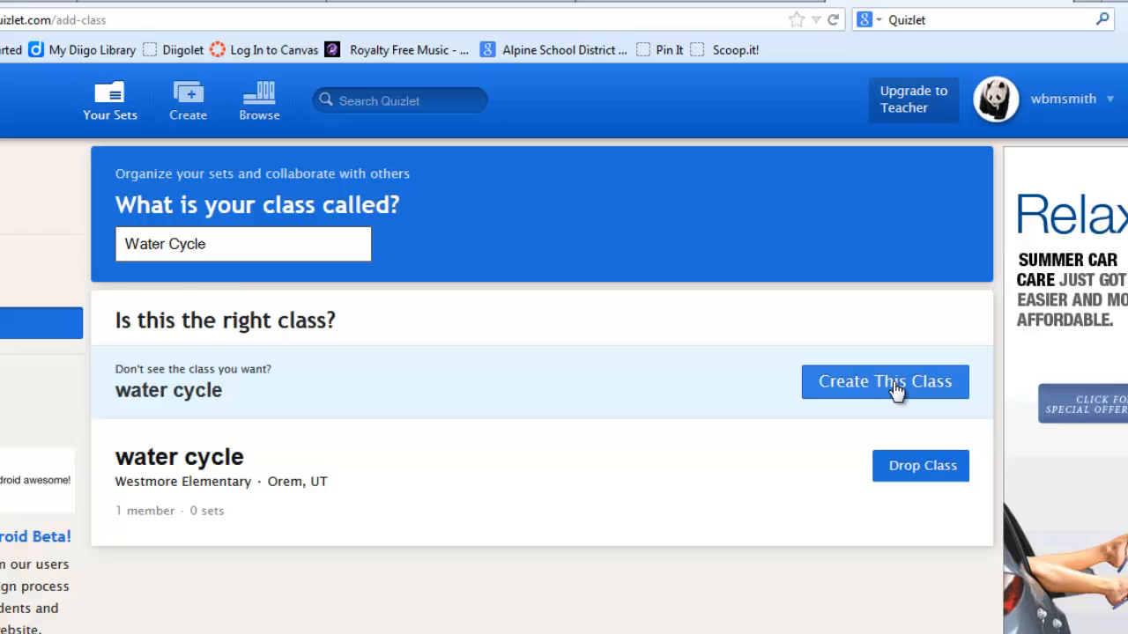
left_click(897, 391)
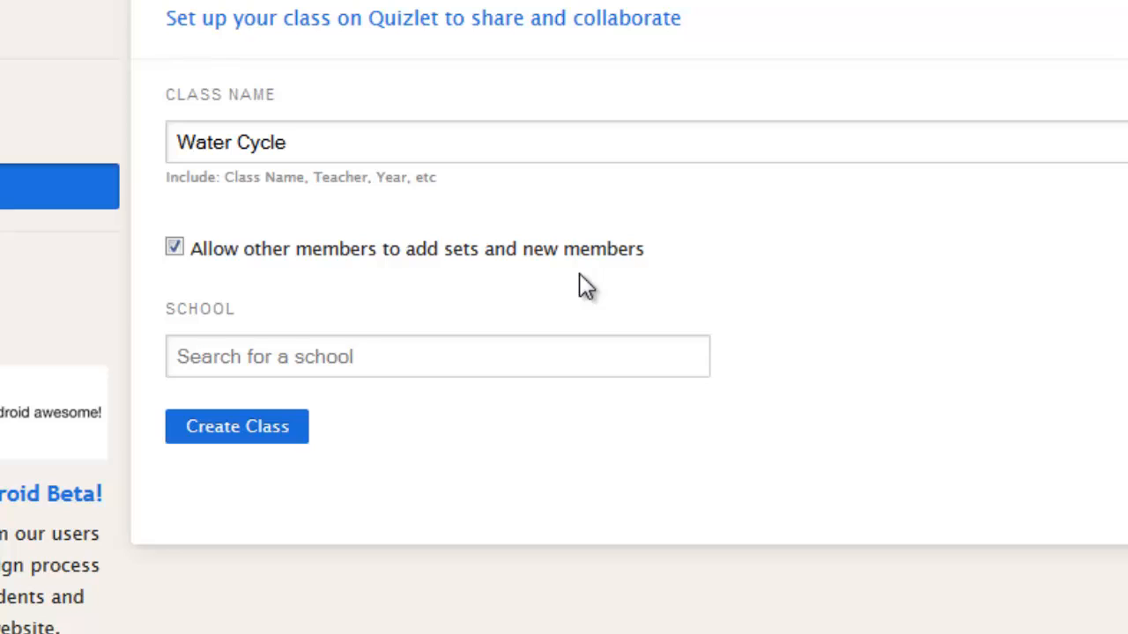
Step: Set the school to "Westmore Elementary, Orem, UT" and create the class
left_click(275, 361)
type("We")
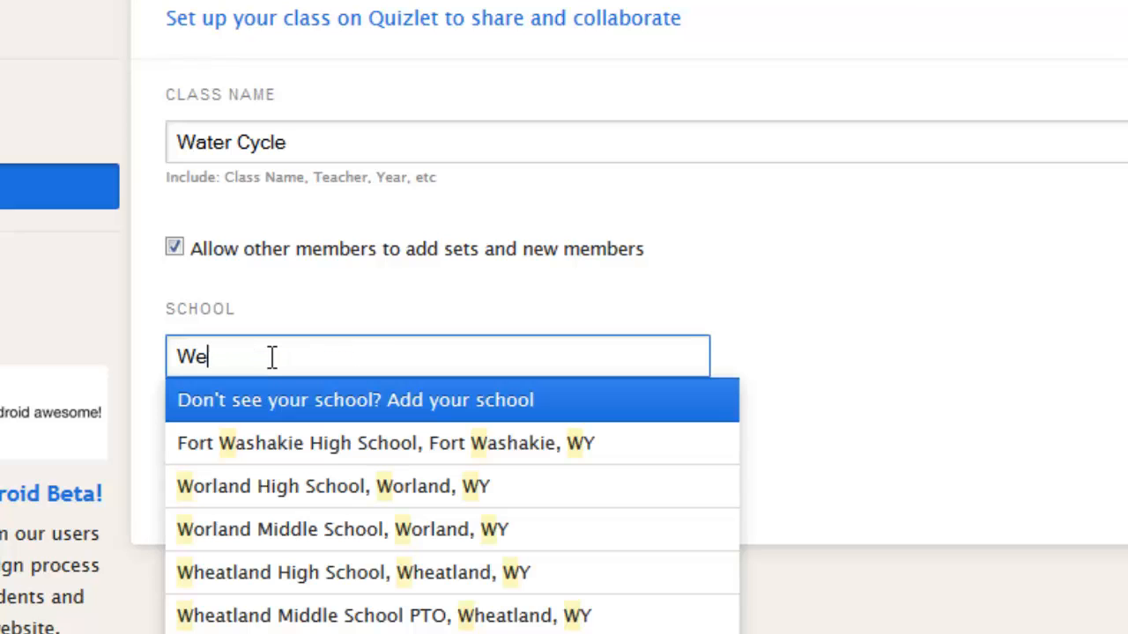
type("st")
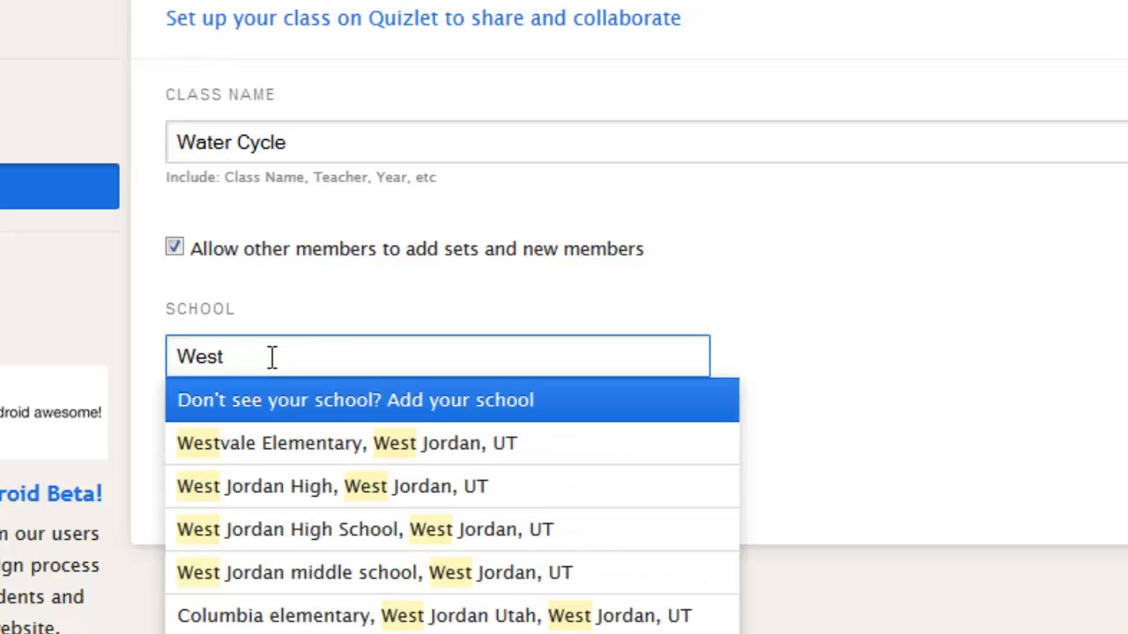
type("more Elem")
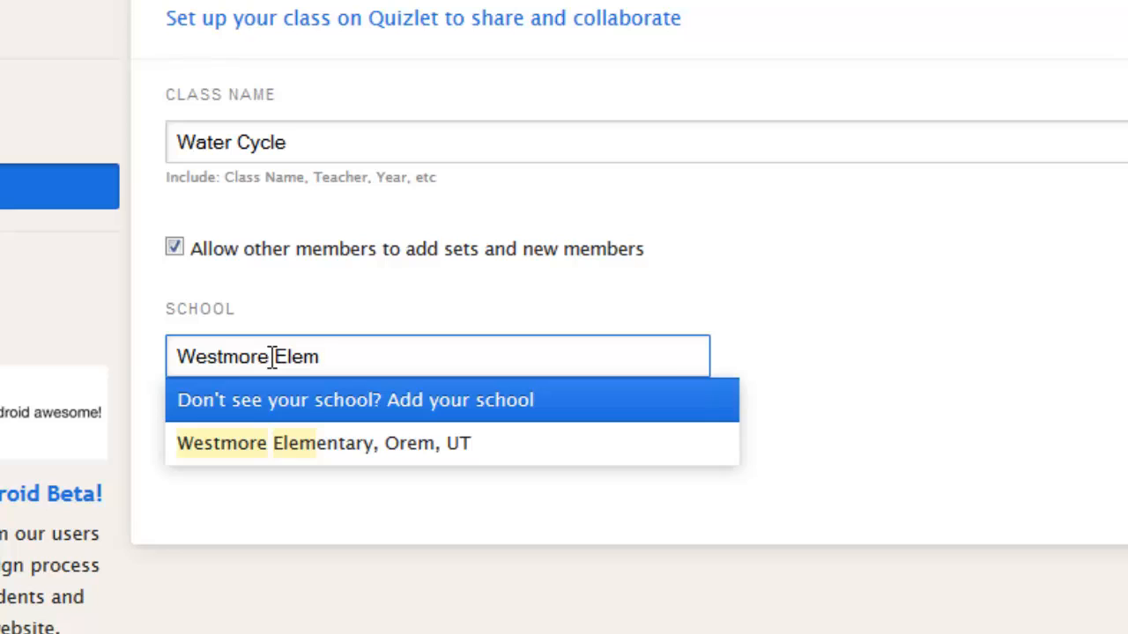
type("entar")
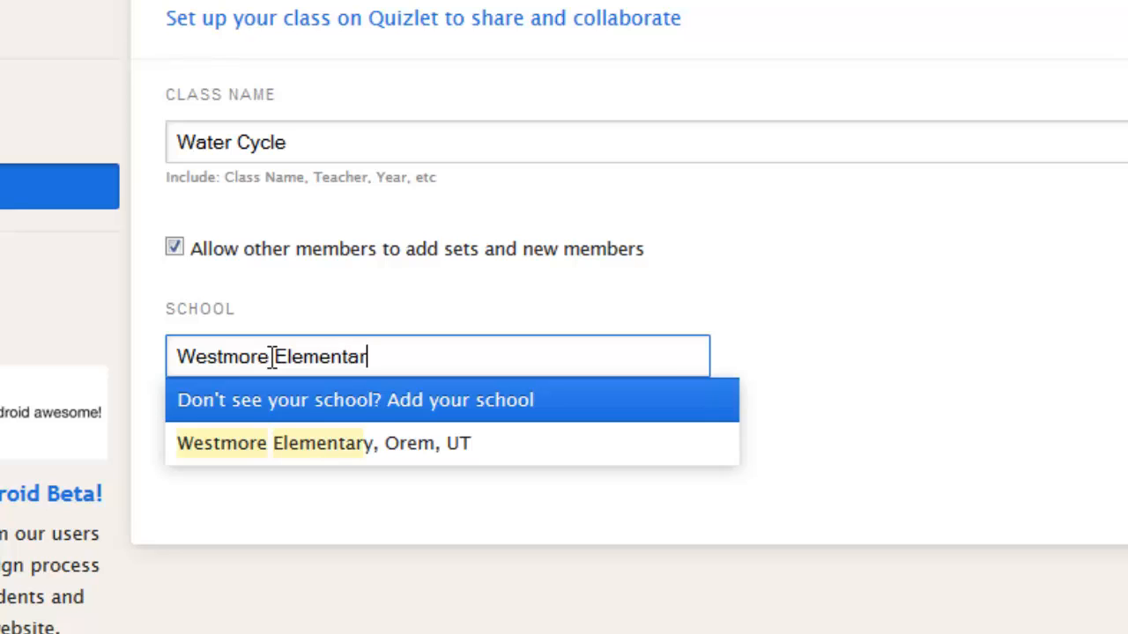
type("y")
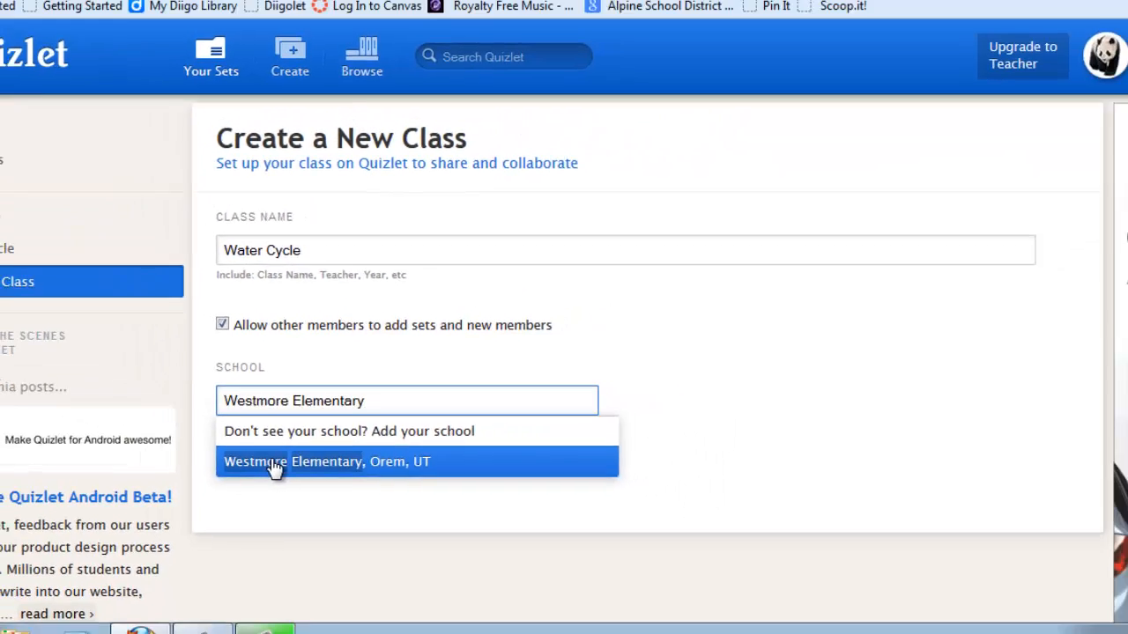
left_click(250, 453)
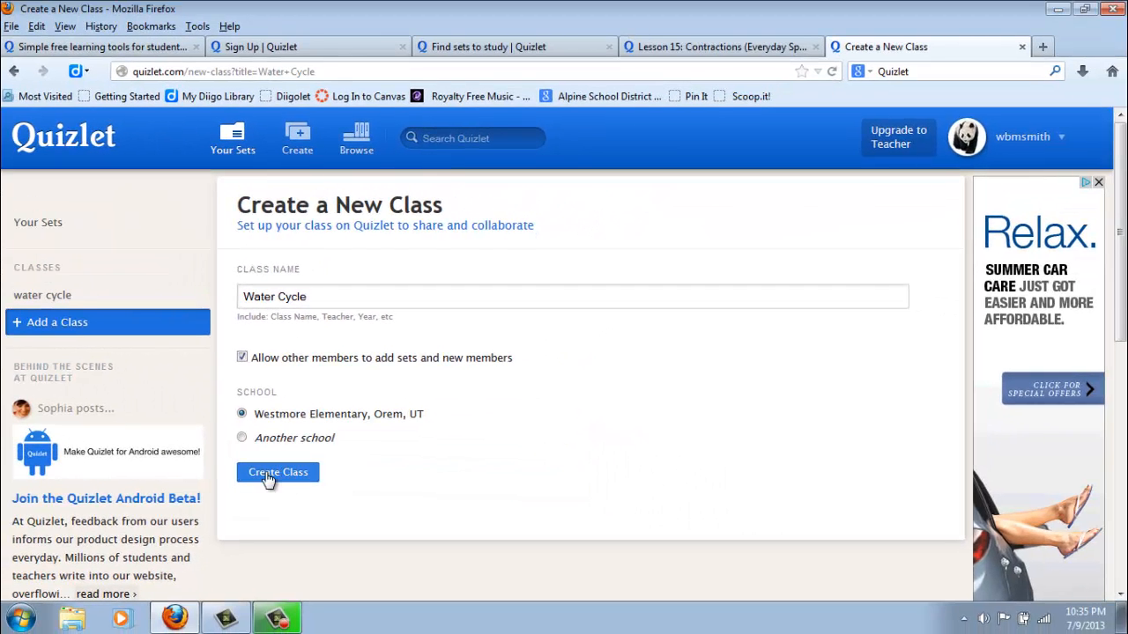
left_click(267, 476)
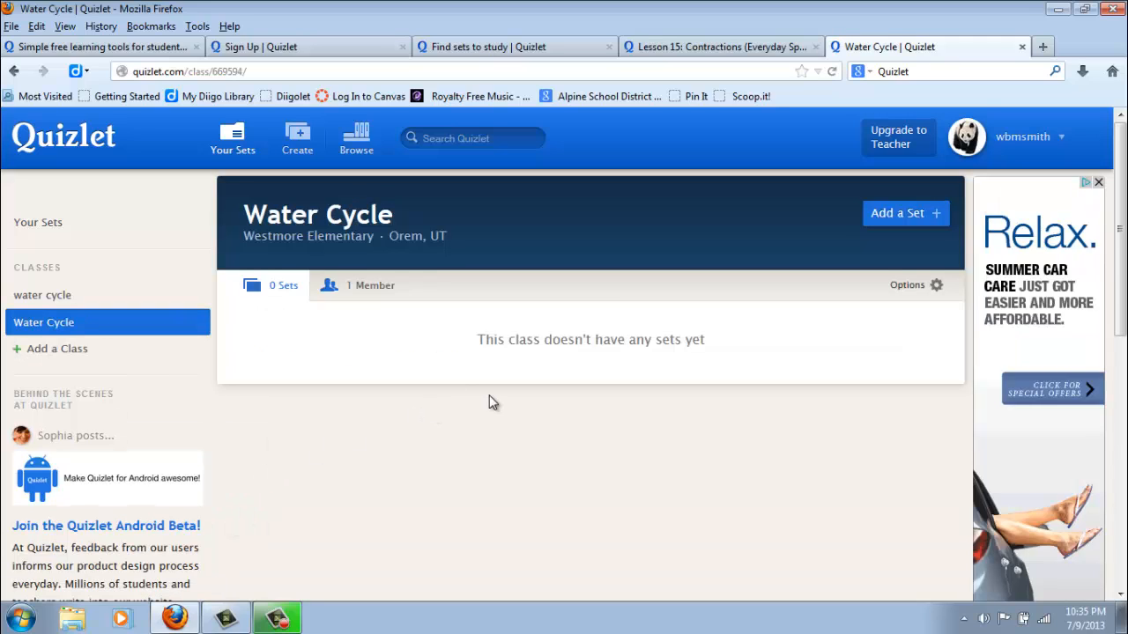
Step: Add the Water Cycle set with 5 terms to the new Water Cycle class
left_click(902, 222)
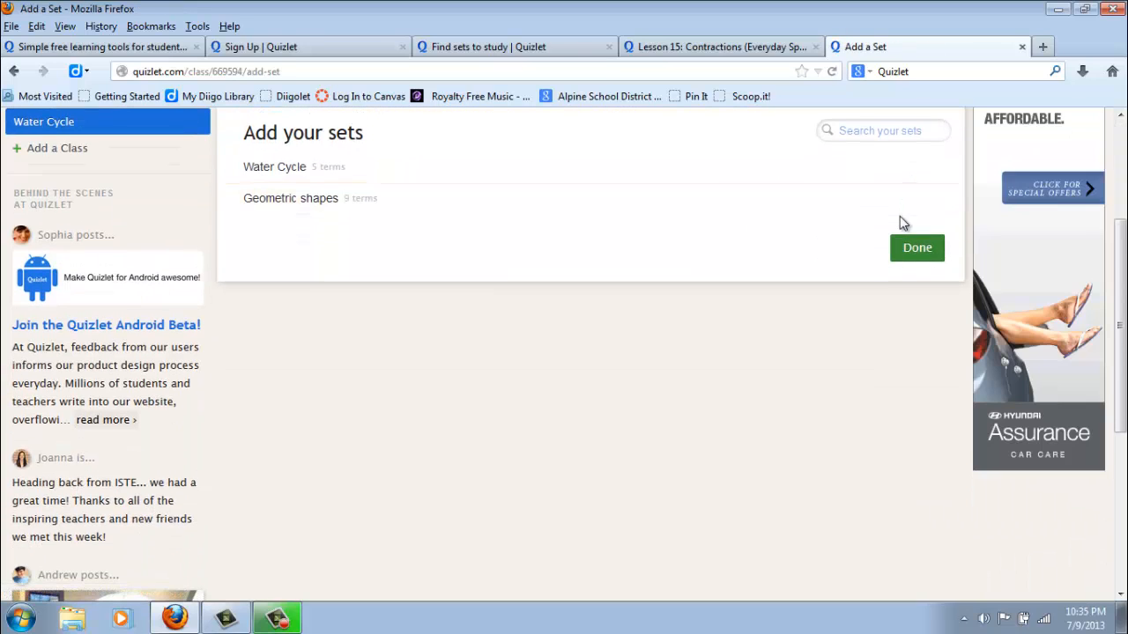
scroll(622, 374, "up", 2)
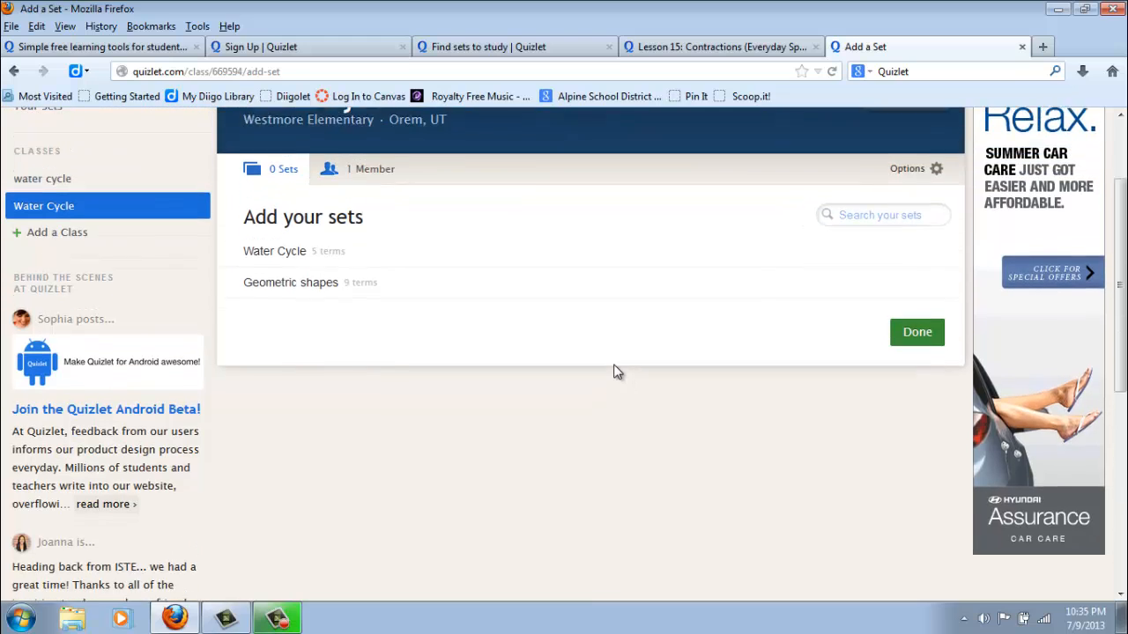
left_click(285, 267)
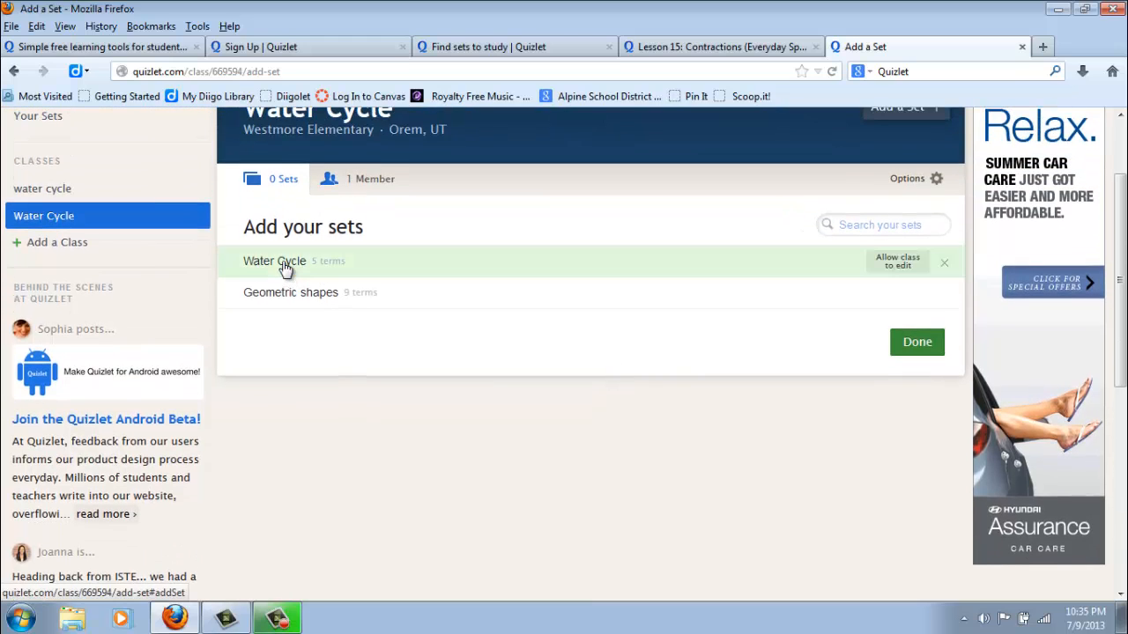
left_click(926, 345)
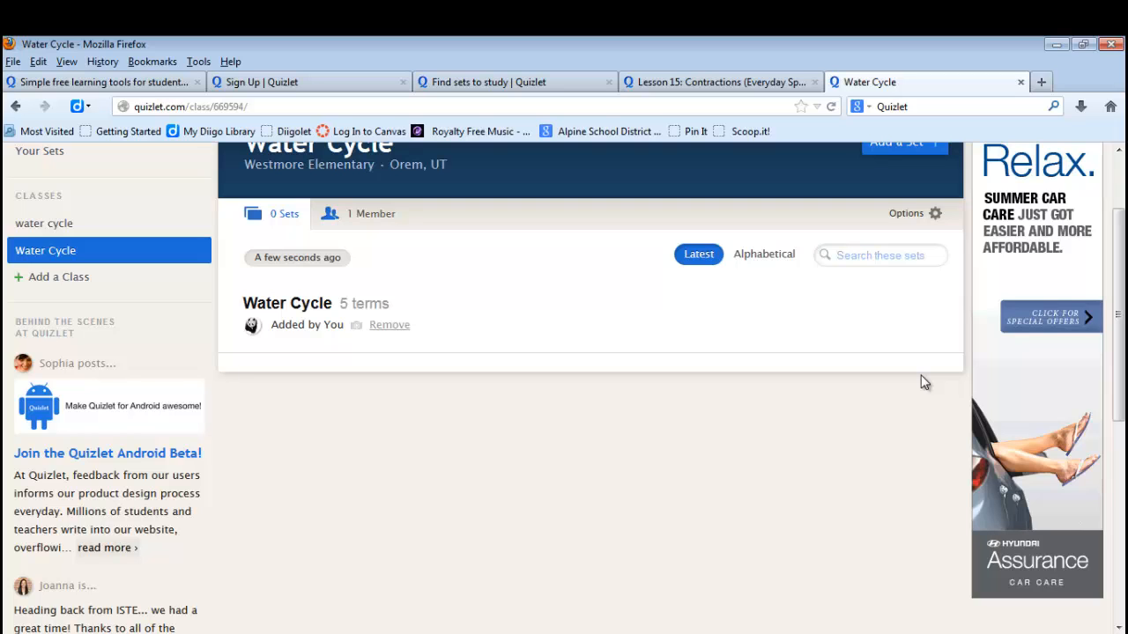
scroll(745, 385, "up", 2)
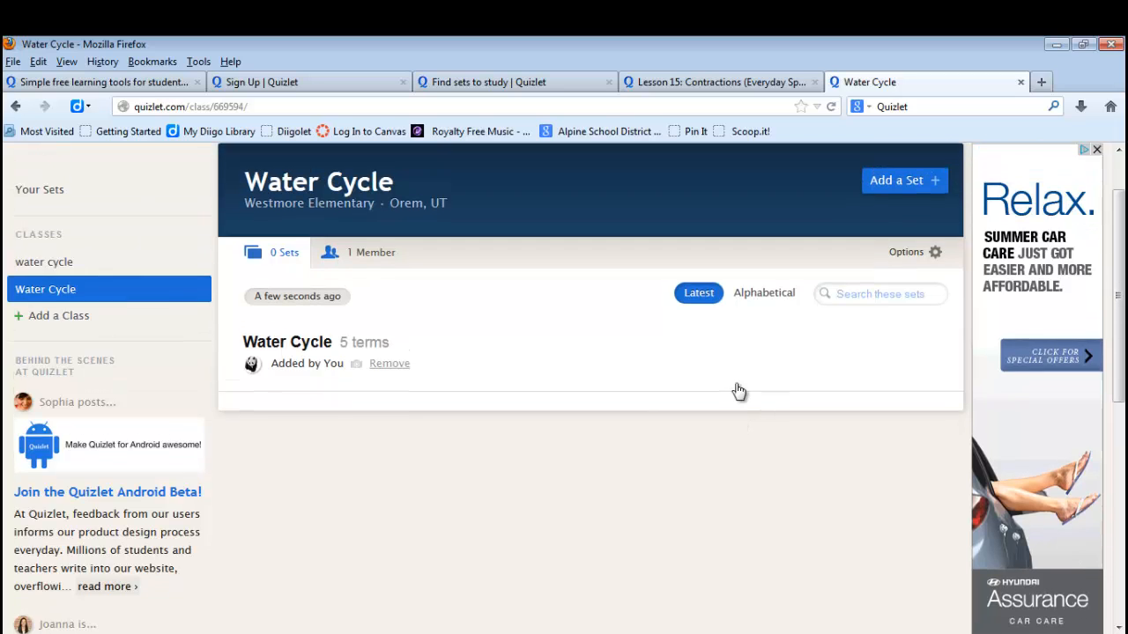